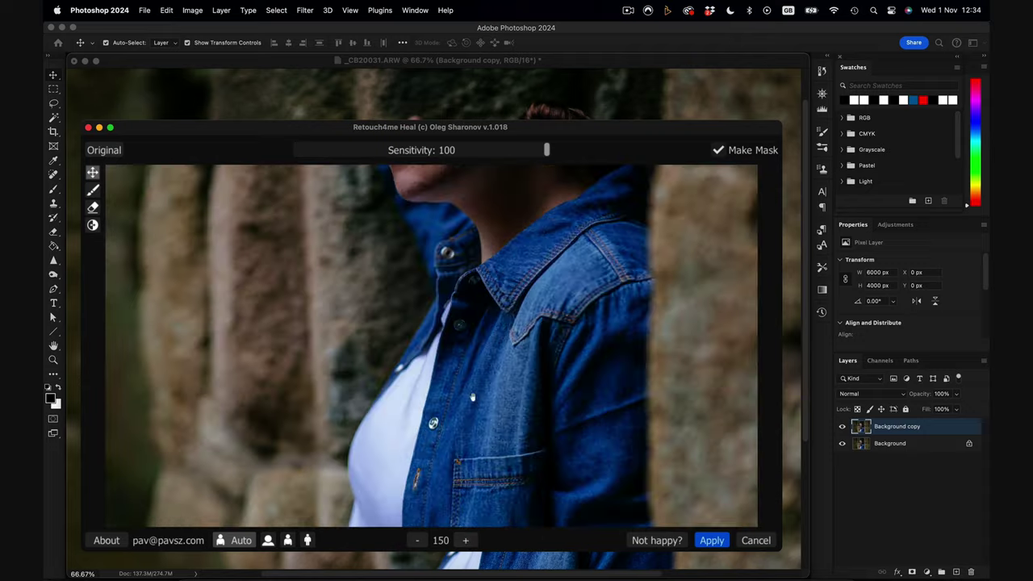
Check the face in the Retouch4me Heal preview and apply the retouch to the Background copy layer with Make Mask enabled
drag(515, 368, 504, 368)
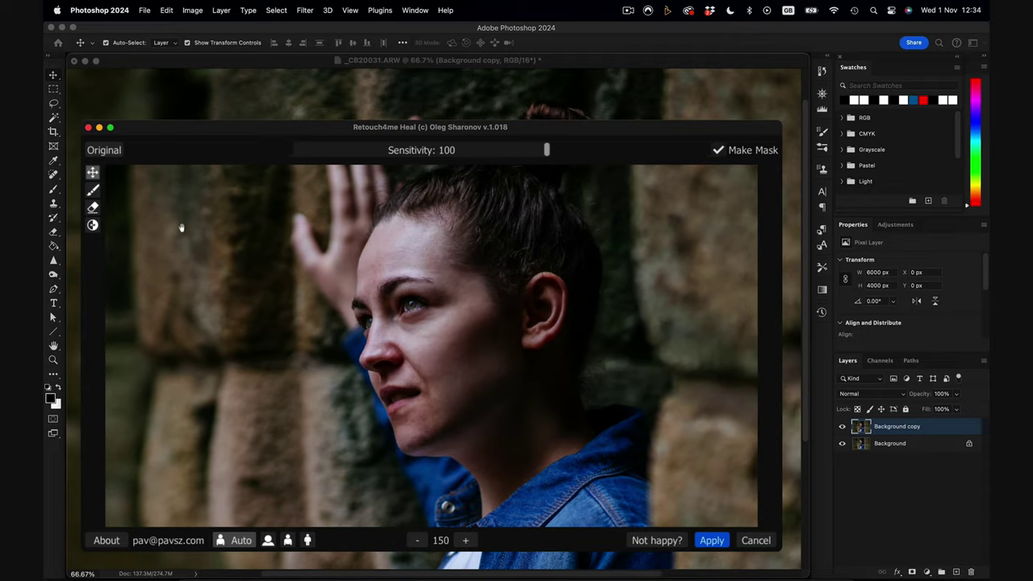
mouse_move(546, 153)
mouse_down()
mouse_move(492, 152)
mouse_move(576, 155)
mouse_move(473, 153)
mouse_move(575, 154)
mouse_up()
click(719, 151)
click(726, 541)
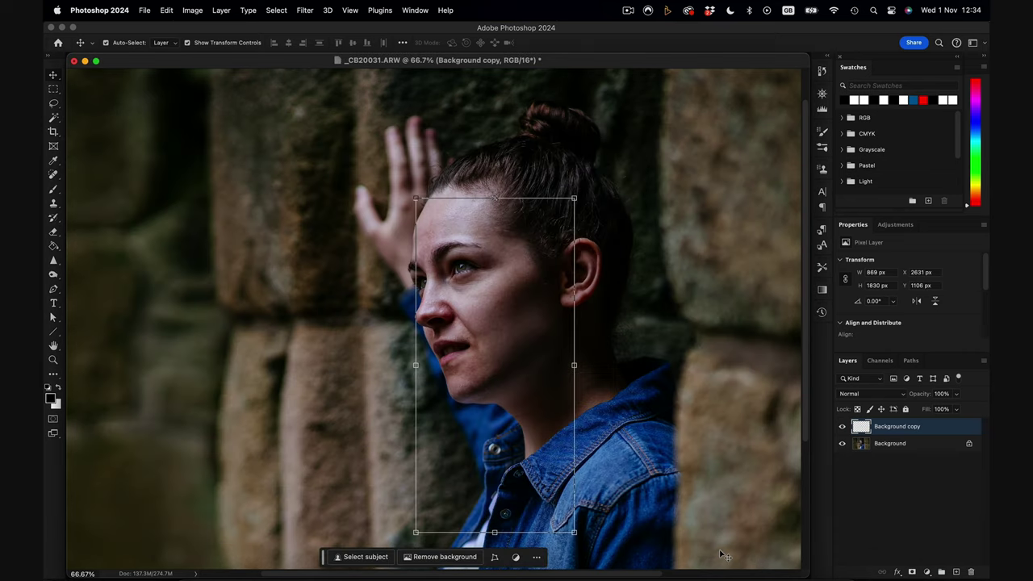
Examine the healing patches without the Background layer, then compare the portrait with and without the healing layer at 100%
click(842, 444)
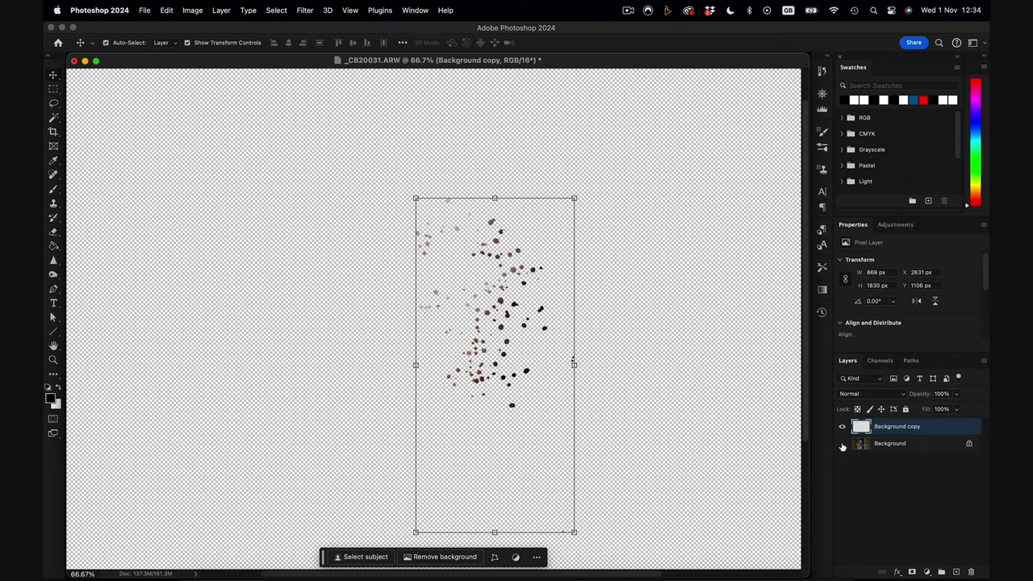
click(842, 444)
key(super+1)
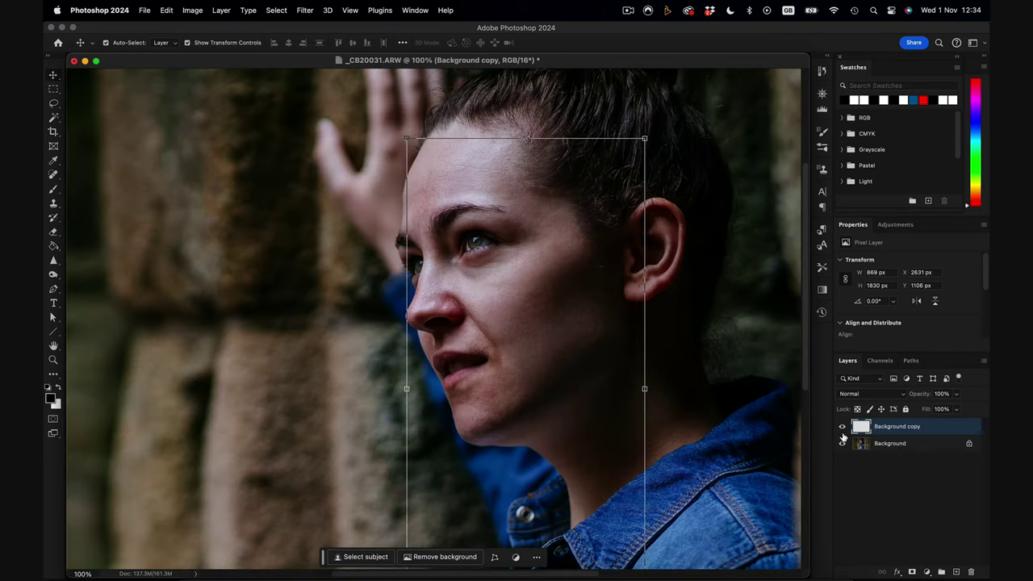
click(842, 427)
click(842, 427)
click(842, 427)
click(842, 427)
click(842, 427)
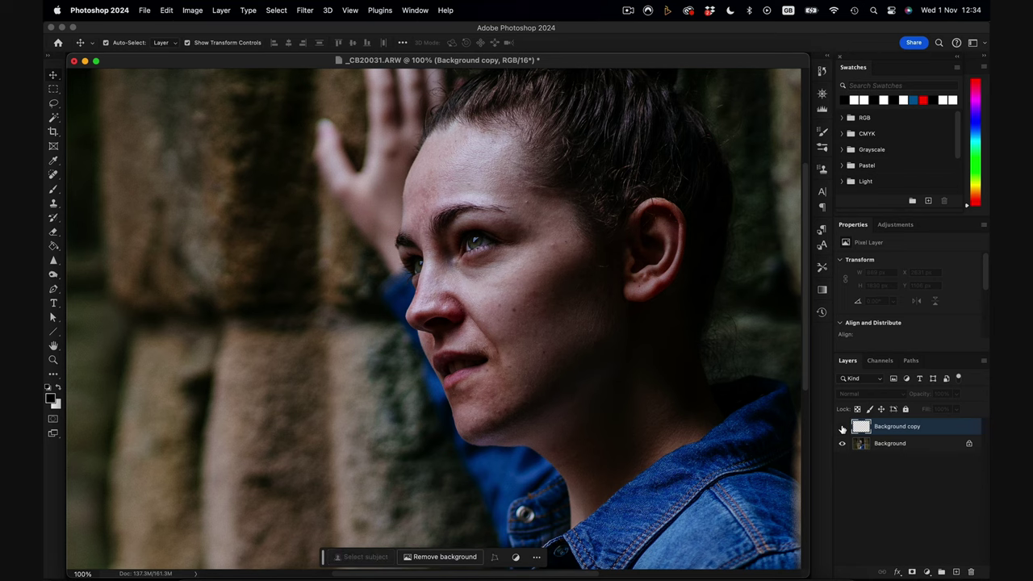
click(842, 427)
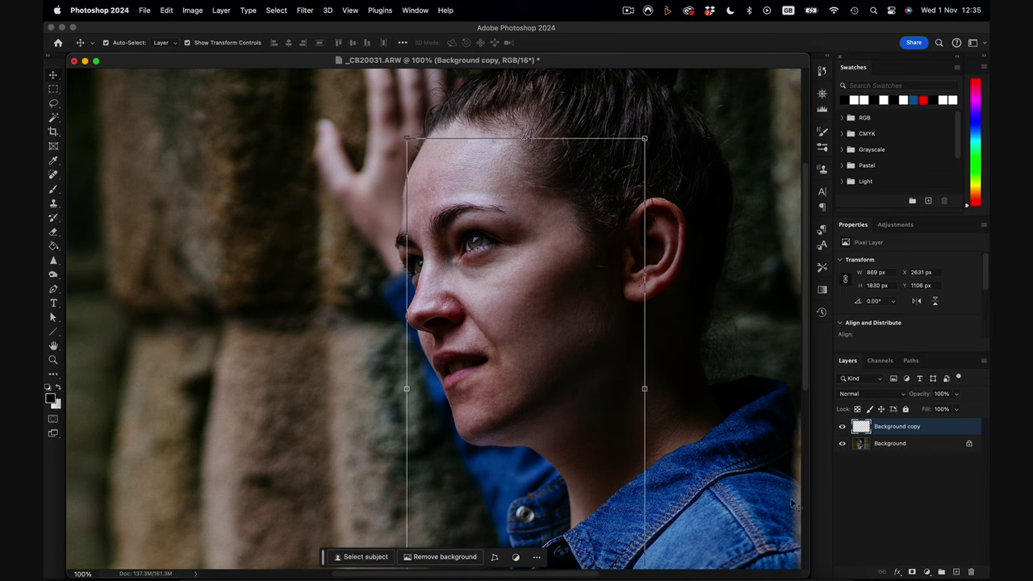
Compare the cheek and ear skin at 200% with and without the healing layer
key(super+plus)
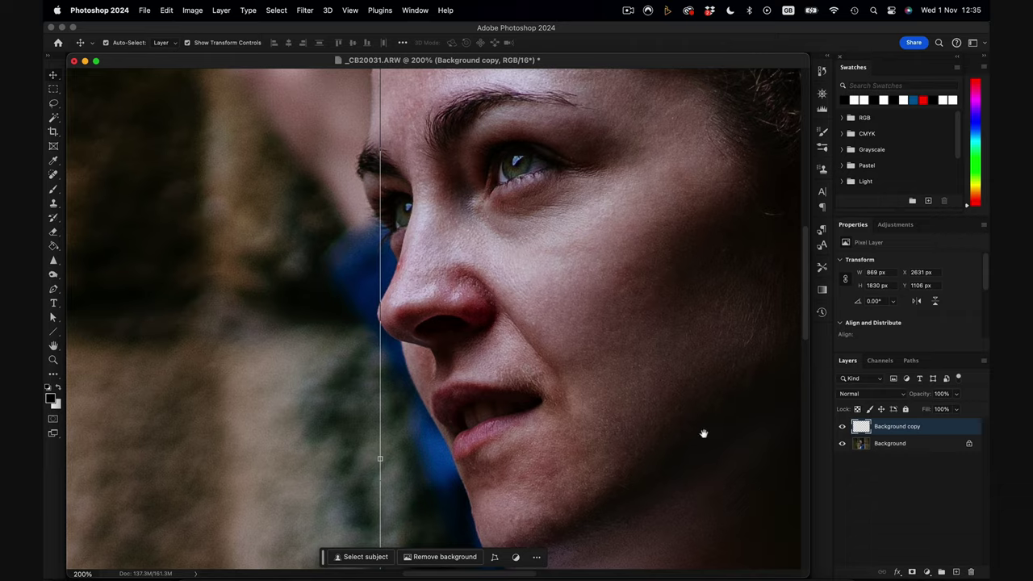
drag(704, 435, 565, 420)
drag(602, 293, 581, 323)
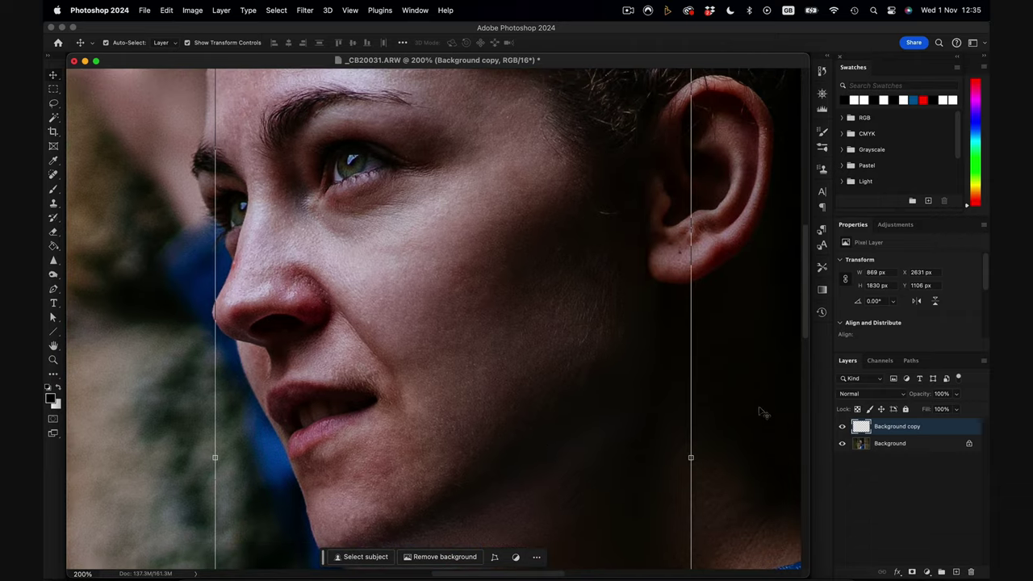
click(843, 427)
click(843, 427)
click(842, 427)
click(843, 427)
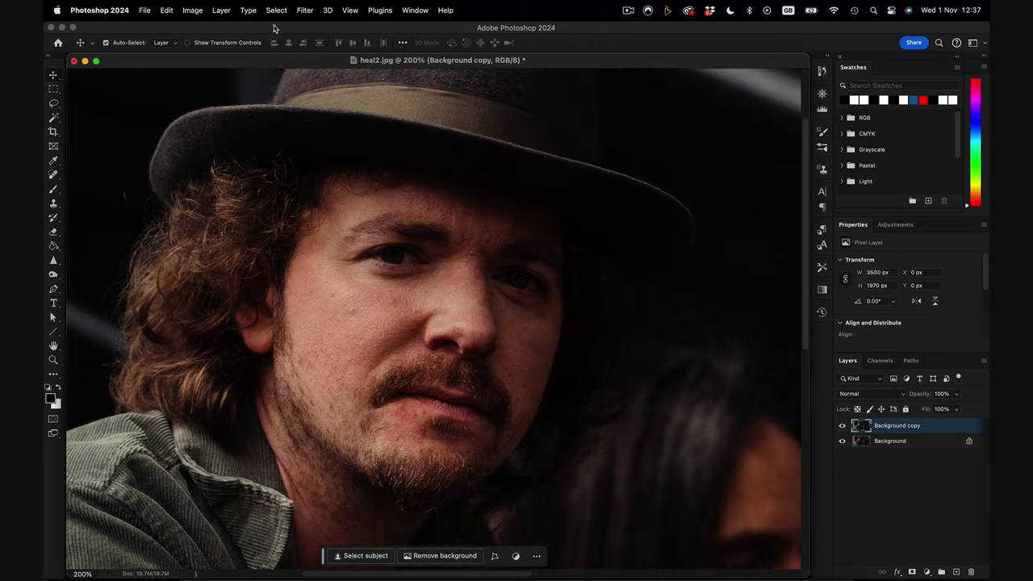
Run Retouch4me Heal on the Background copy layer of heal2.jpg, check the face at 150 preview zoom, and apply it with Make Mask enabled
click(304, 9)
mouse_move(356, 230)
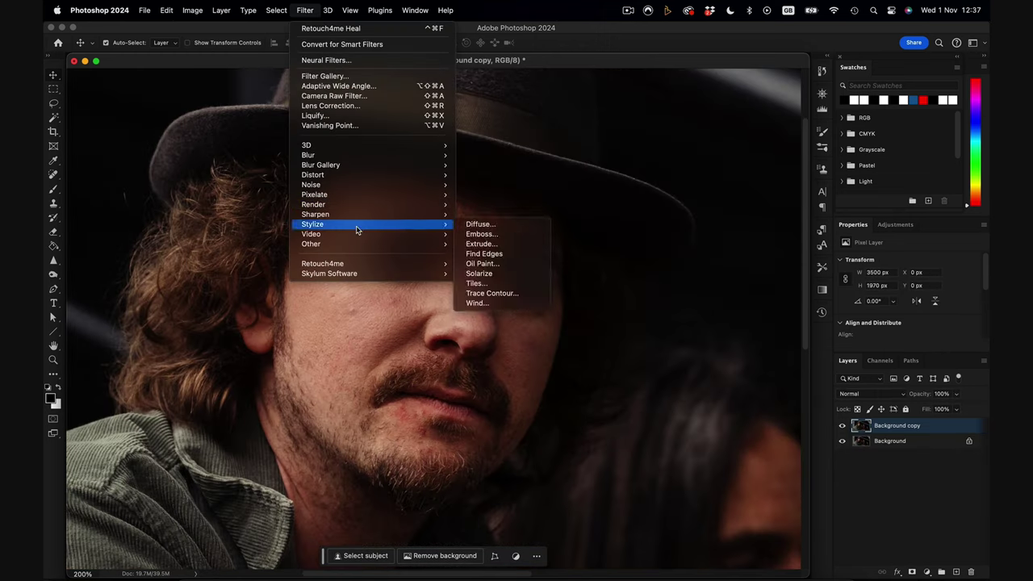
mouse_move(361, 263)
click(525, 274)
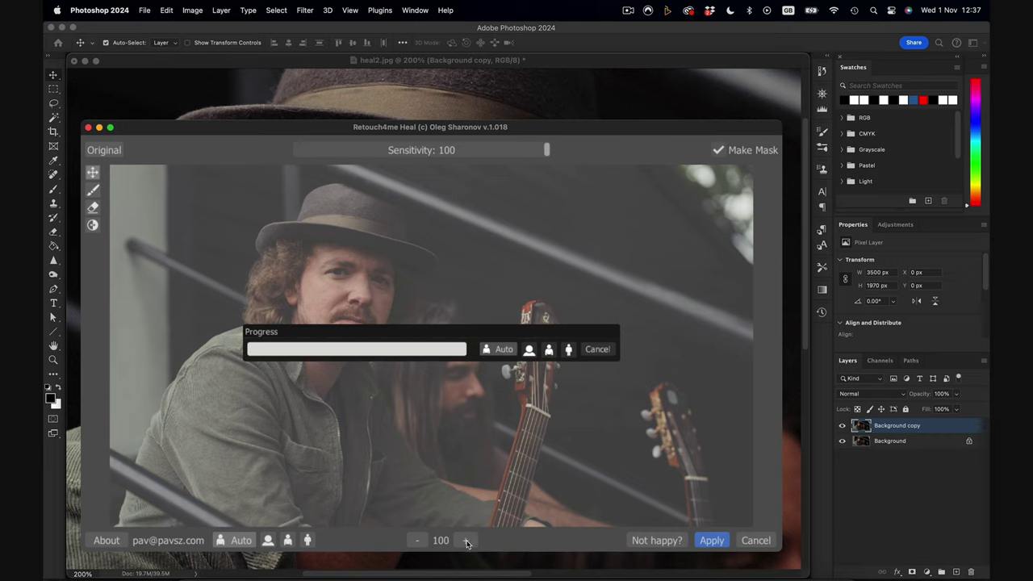
click(466, 540)
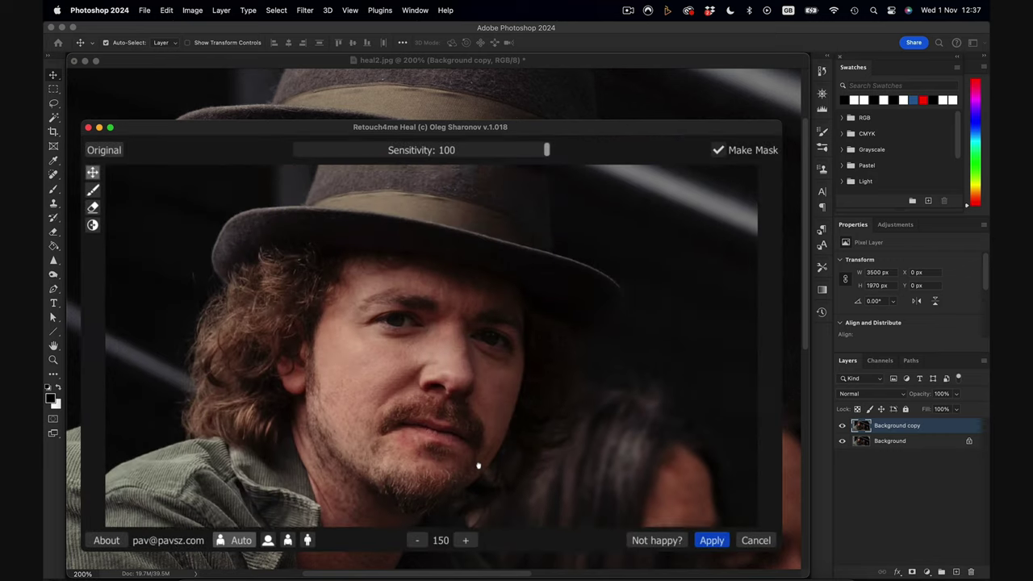
drag(546, 151, 572, 156)
click(712, 540)
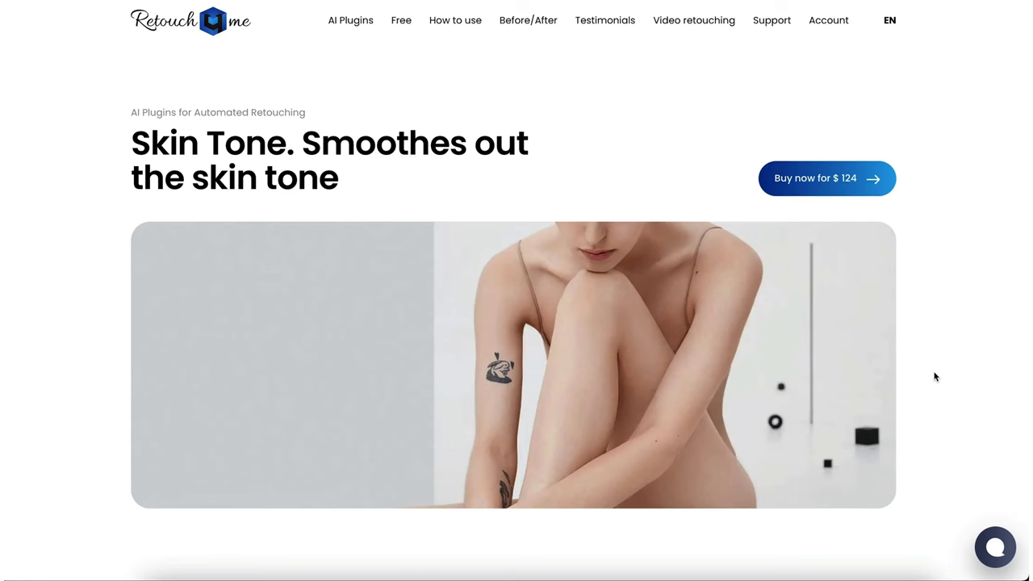
Read through the Retouch4me Skin Tone web page and its before/after examples
scroll(934, 377, down, 10)
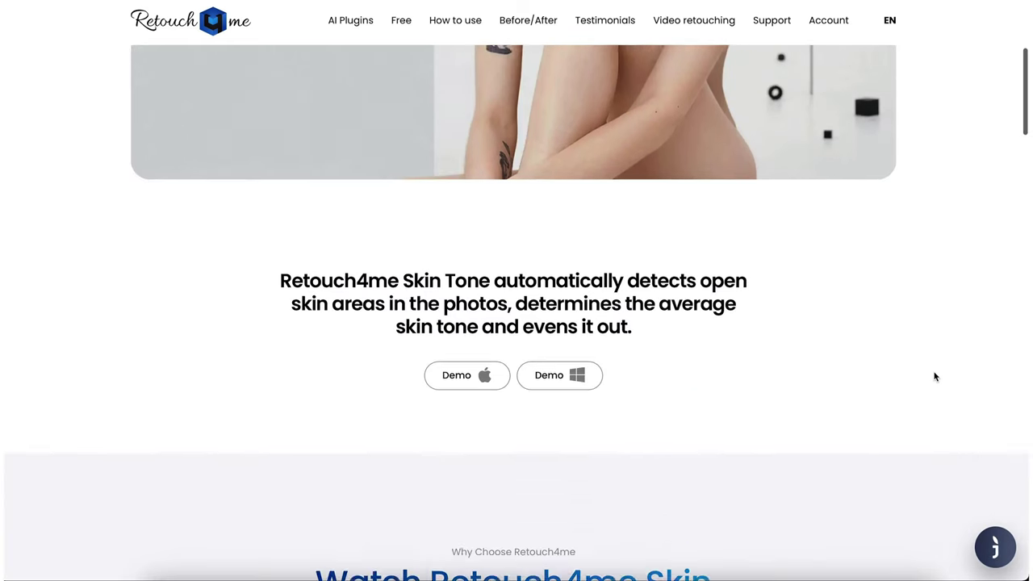
scroll(935, 377, down, 5)
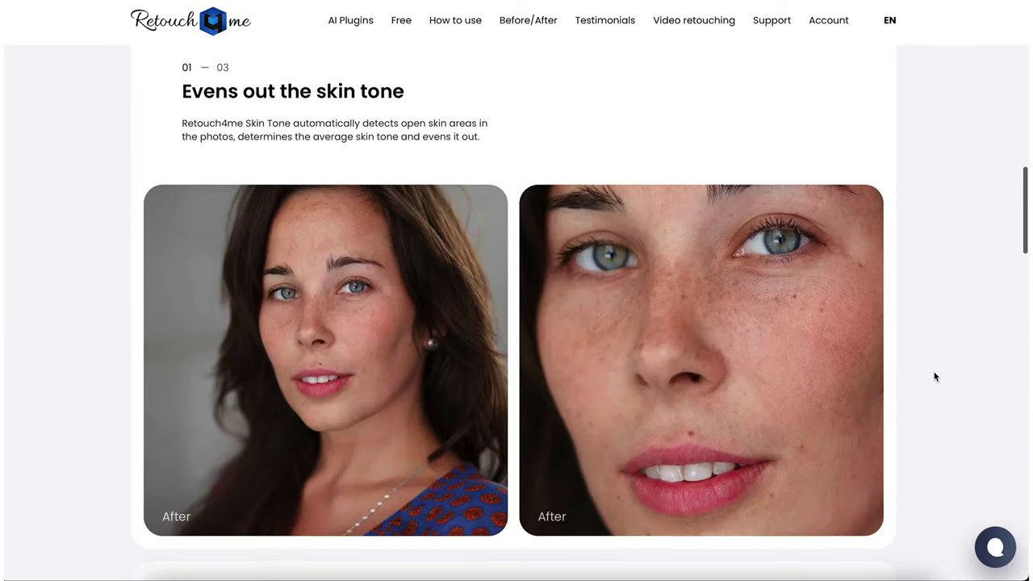
scroll(934, 377, down, 7)
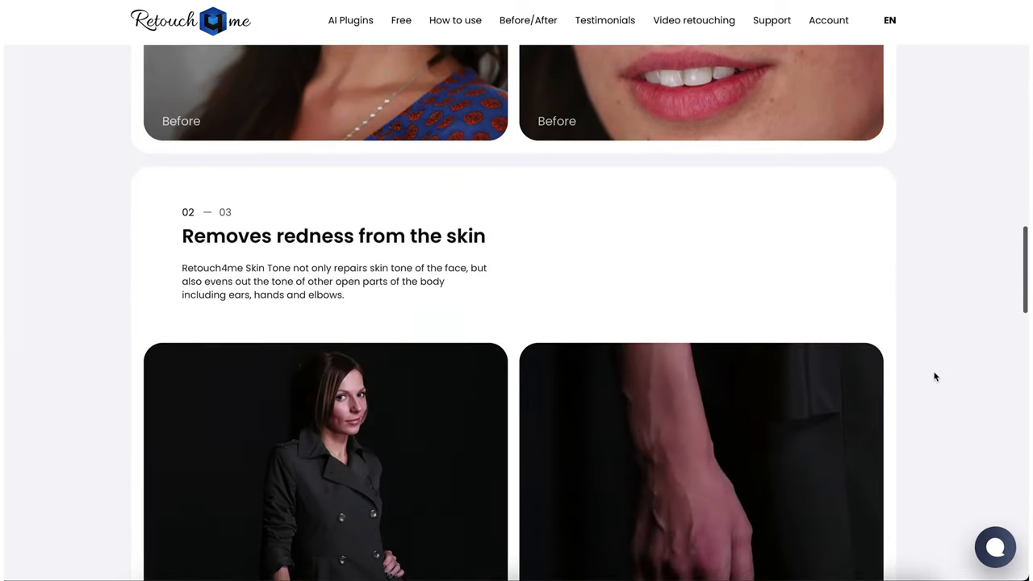
scroll(934, 377, down, 8)
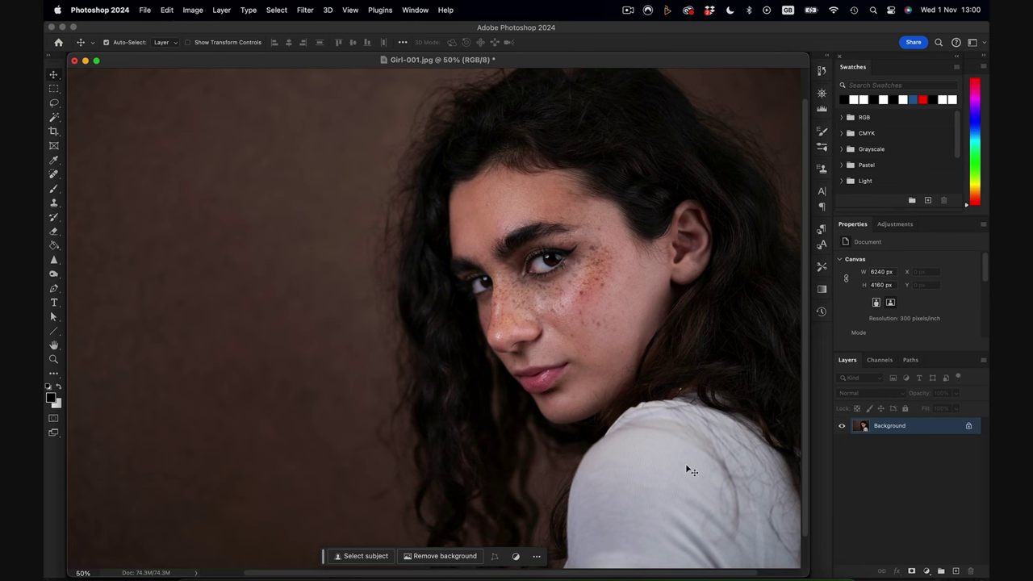
Duplicate the Background layer of Girl-001.jpg and open Retouch4me Skin Tone on the copy
drag(942, 443, 941, 571)
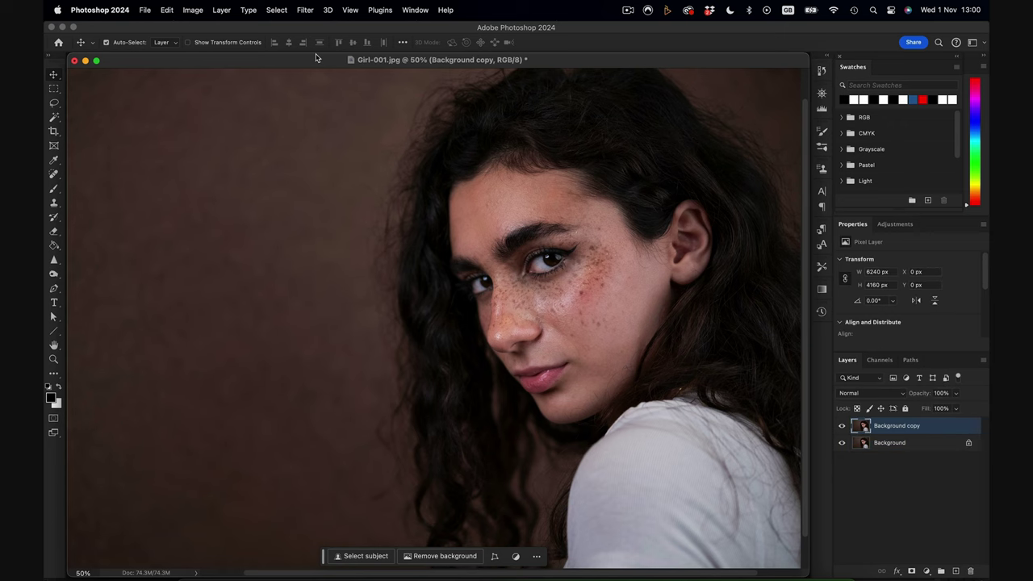
click(305, 9)
mouse_move(414, 259)
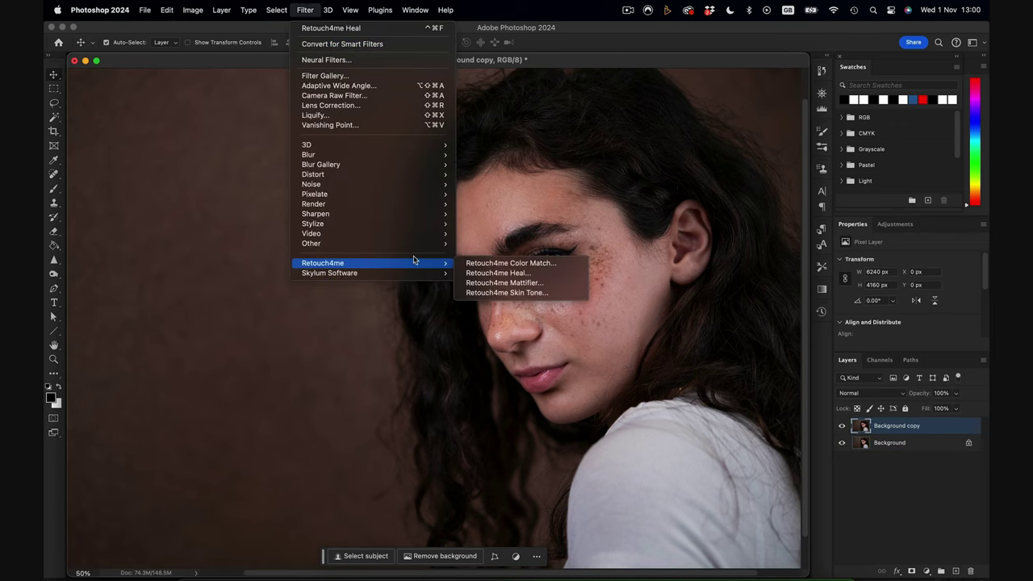
click(515, 293)
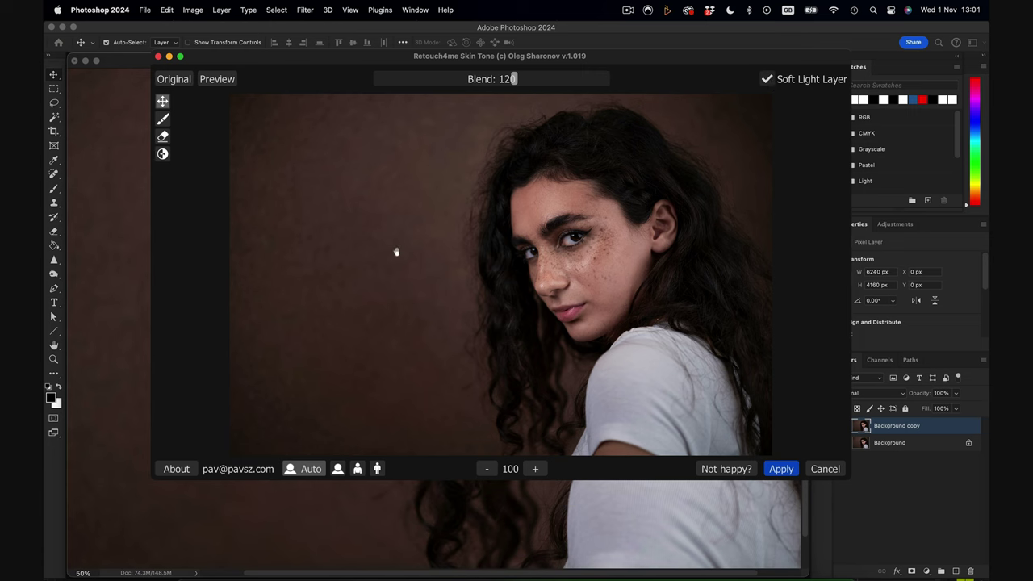
Apply the Skin Tone correction with Soft Light Layer enabled and set the Background copy layer's blend mode to Soft Light
click(162, 119)
click(162, 101)
click(780, 470)
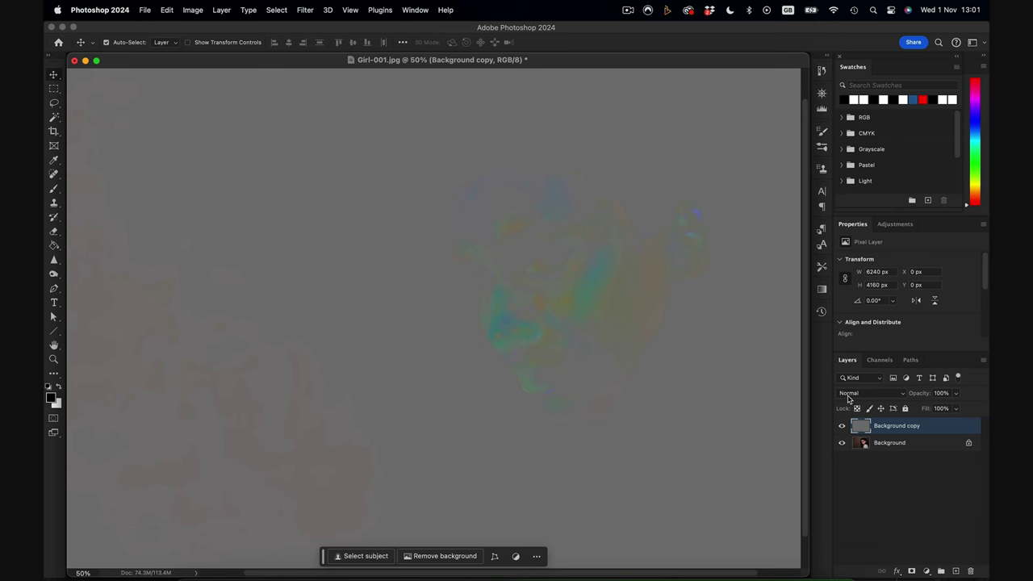
click(849, 394)
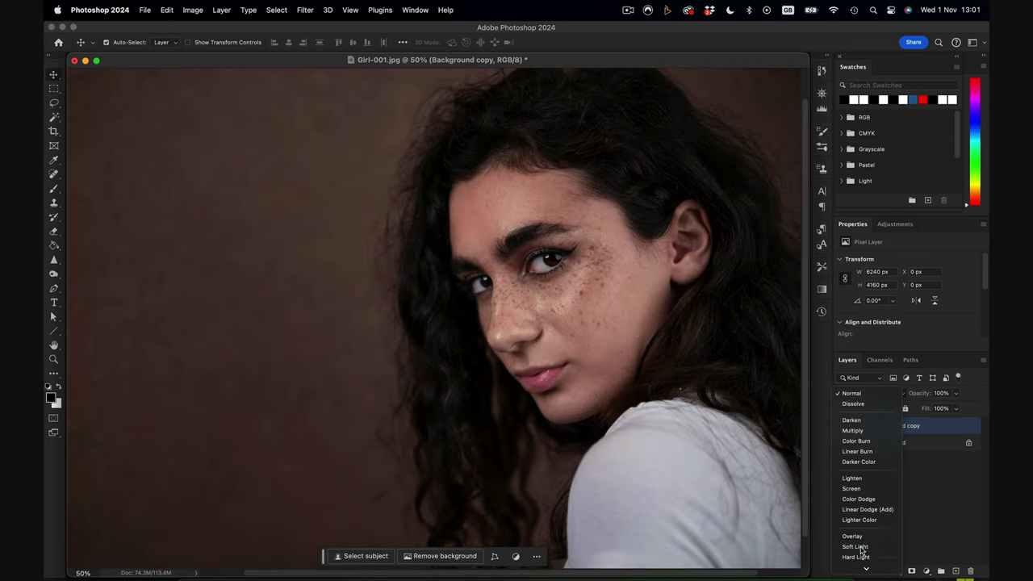
click(856, 548)
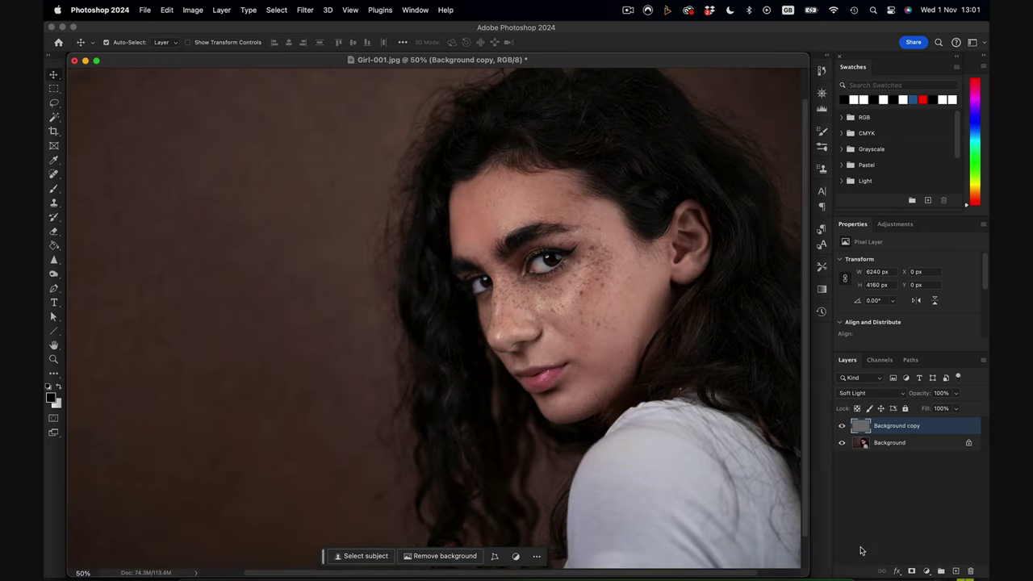
Examine the skin tone correction layer on its own by temporarily hiding the Background layer
click(843, 444)
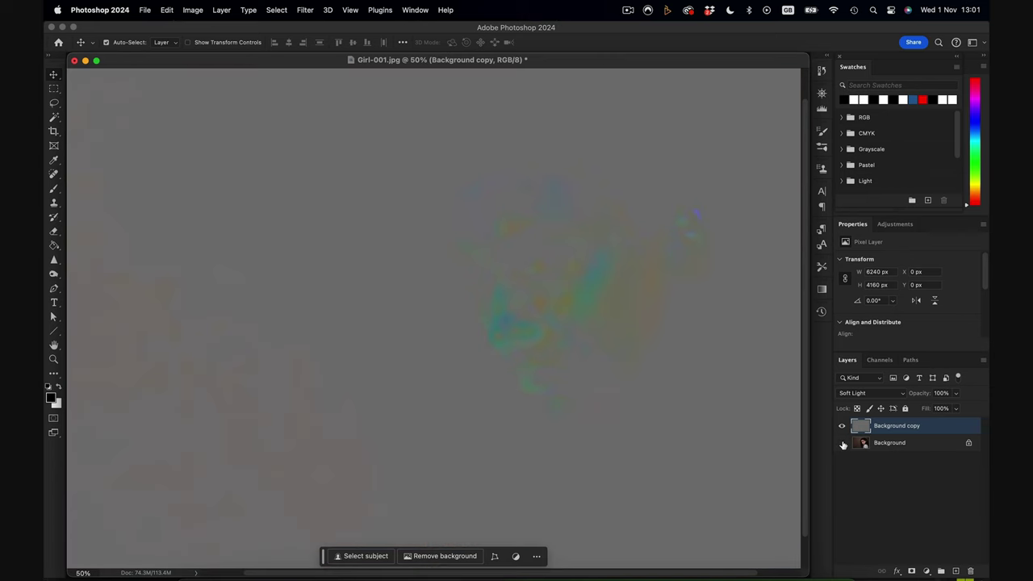
click(843, 444)
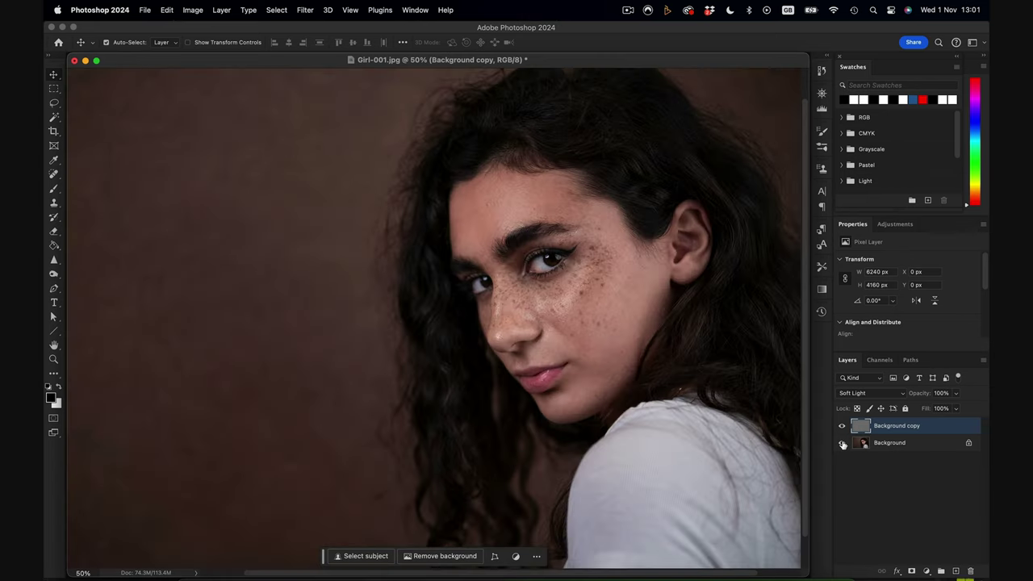
click(843, 444)
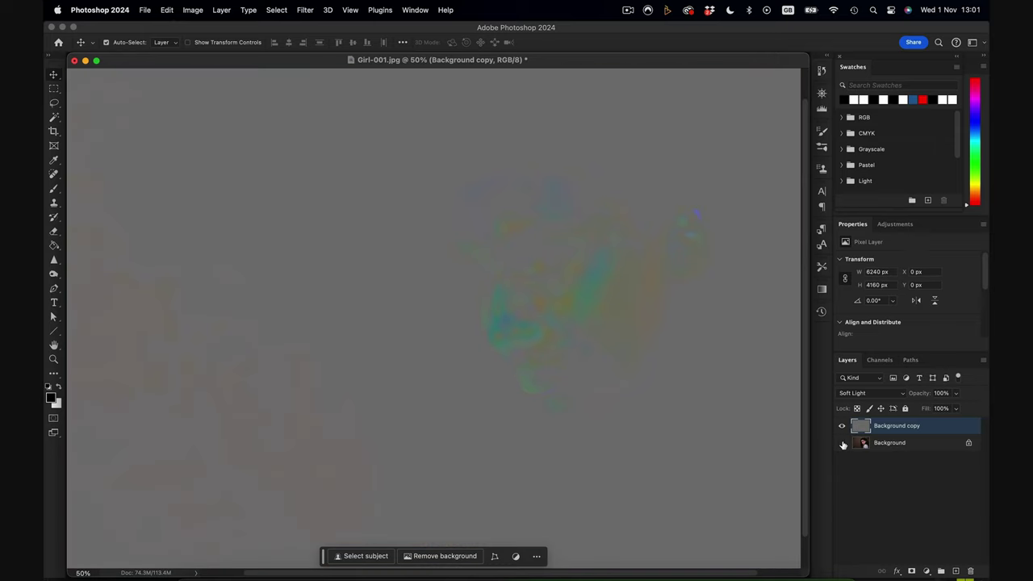
click(843, 444)
Compare the portrait with and without the skin tone correction layer, first at 50% and then at 100%
click(842, 427)
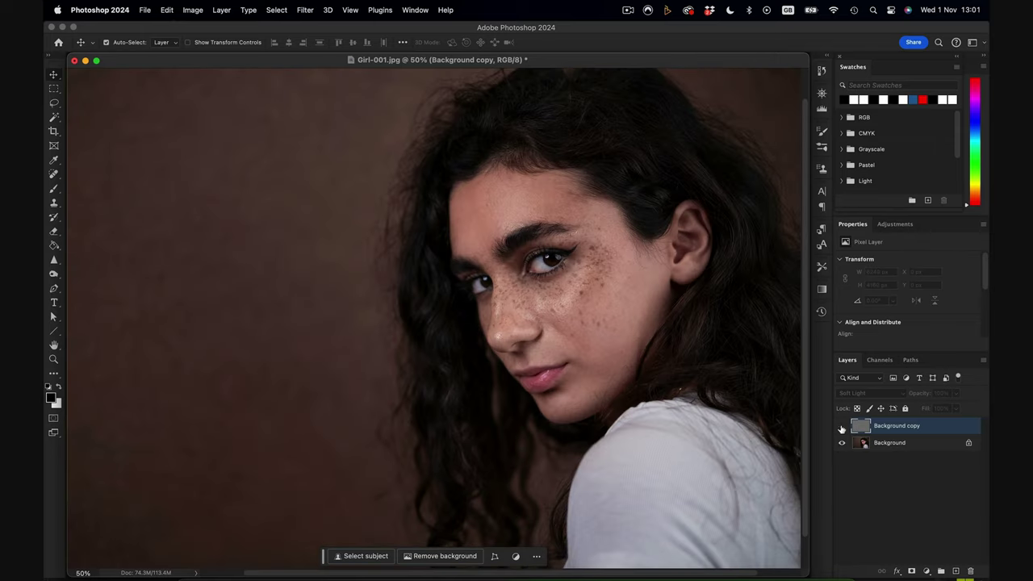
click(842, 427)
click(842, 427)
click(842, 427)
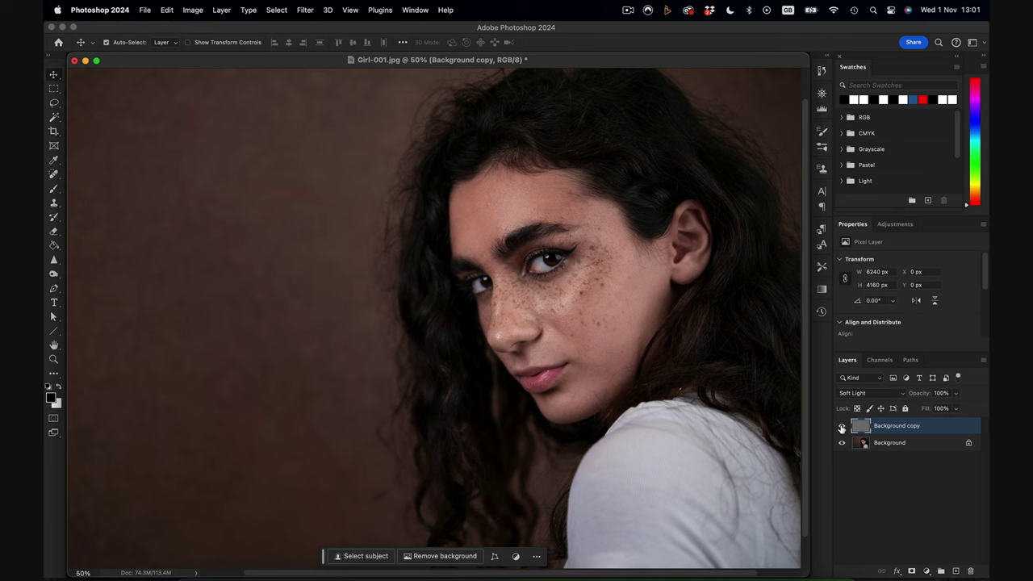
key(super+1)
click(842, 427)
click(842, 428)
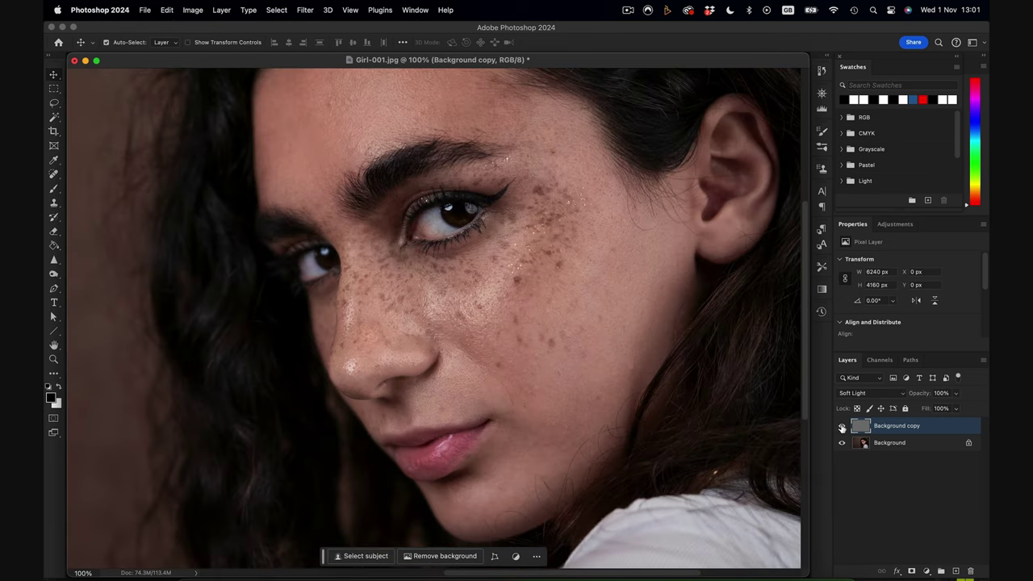
click(842, 428)
click(842, 428)
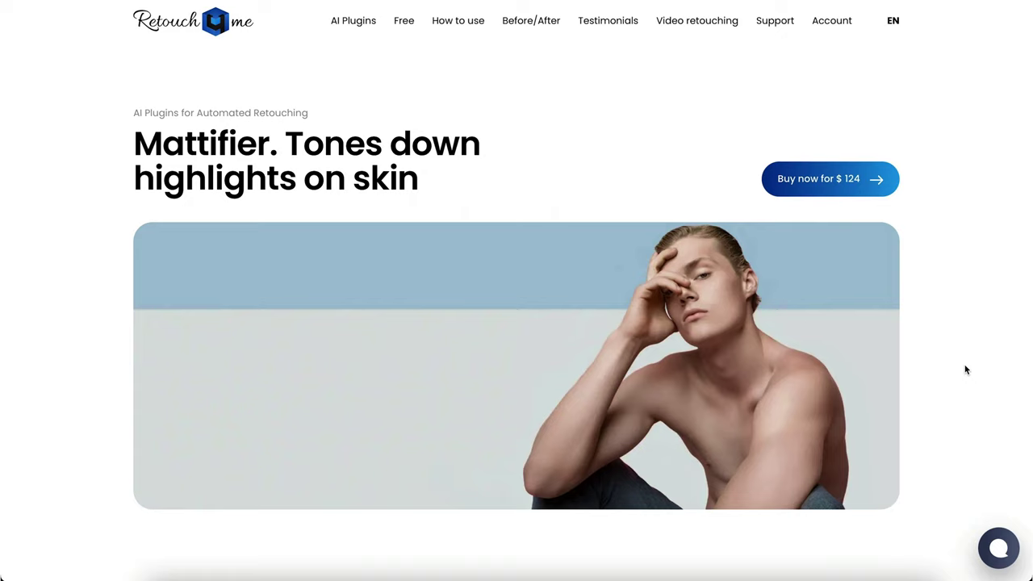
Read through the Retouch4me Mattifier web page and its before/after examples
scroll(965, 369, down, 15)
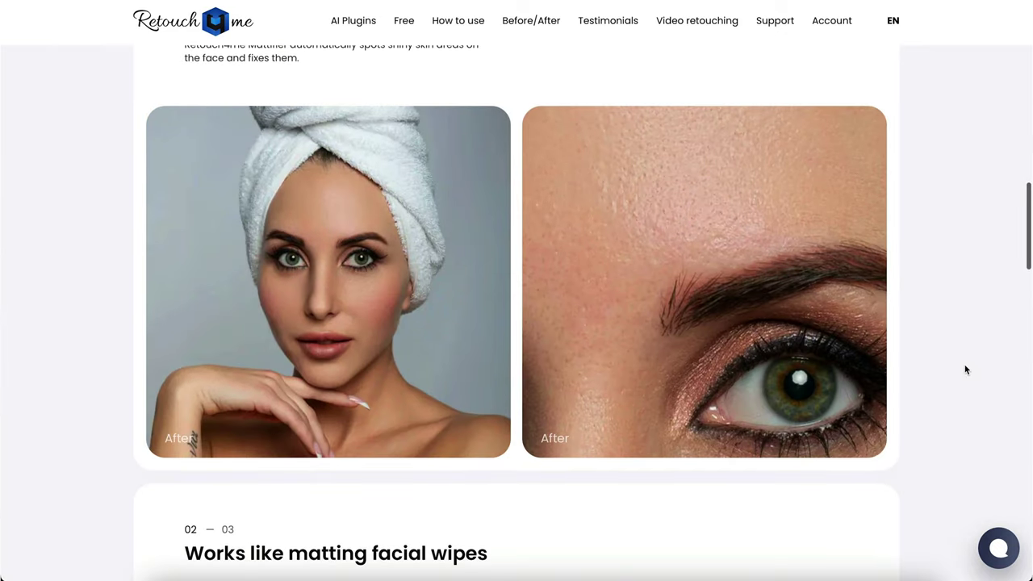
scroll(966, 370, down, 7)
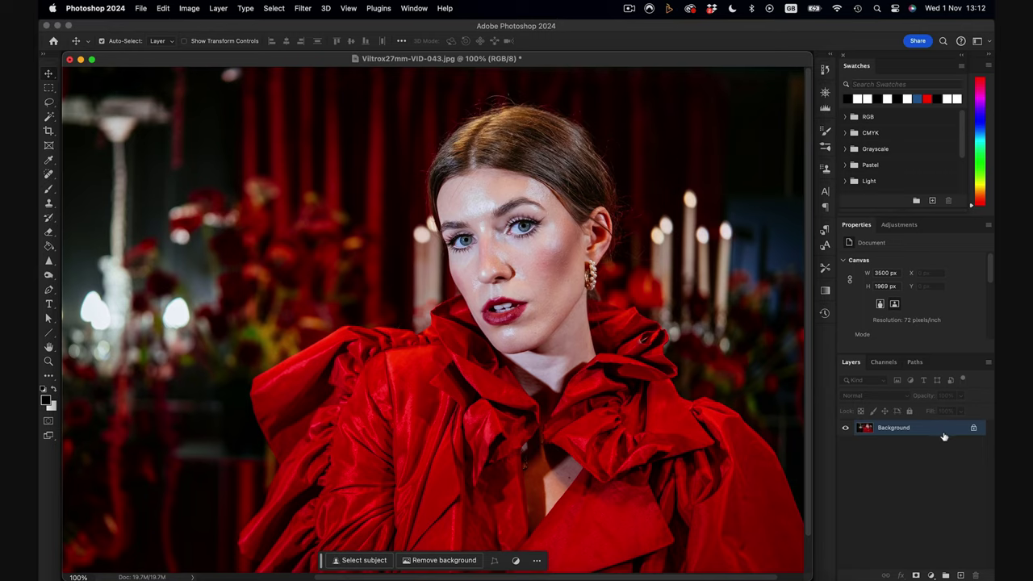
Duplicate the Background layer of Viltrox27mm-VID-043.jpg and open Retouch4me Mattifier on the copy
drag(945, 436, 960, 576)
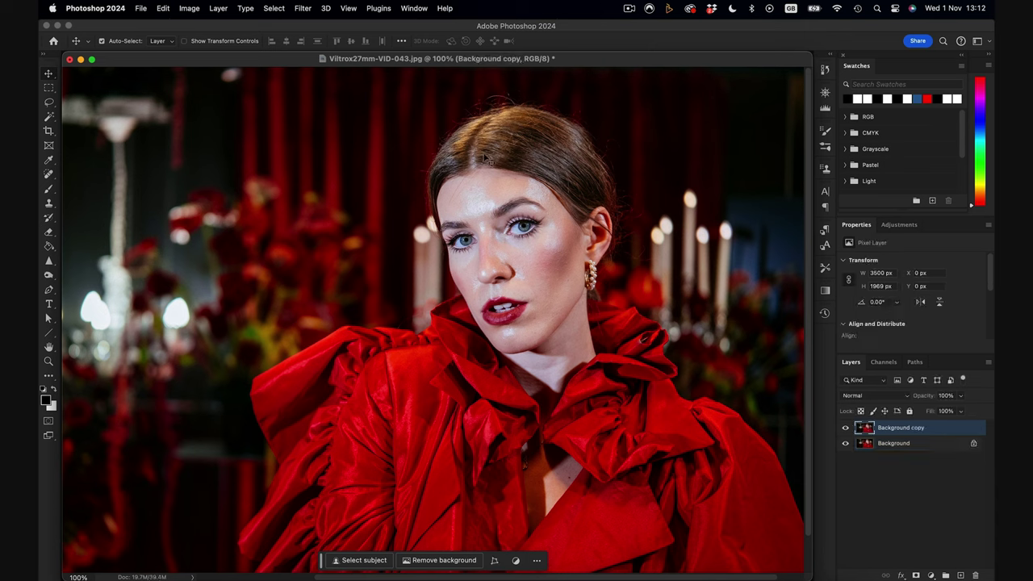
click(303, 8)
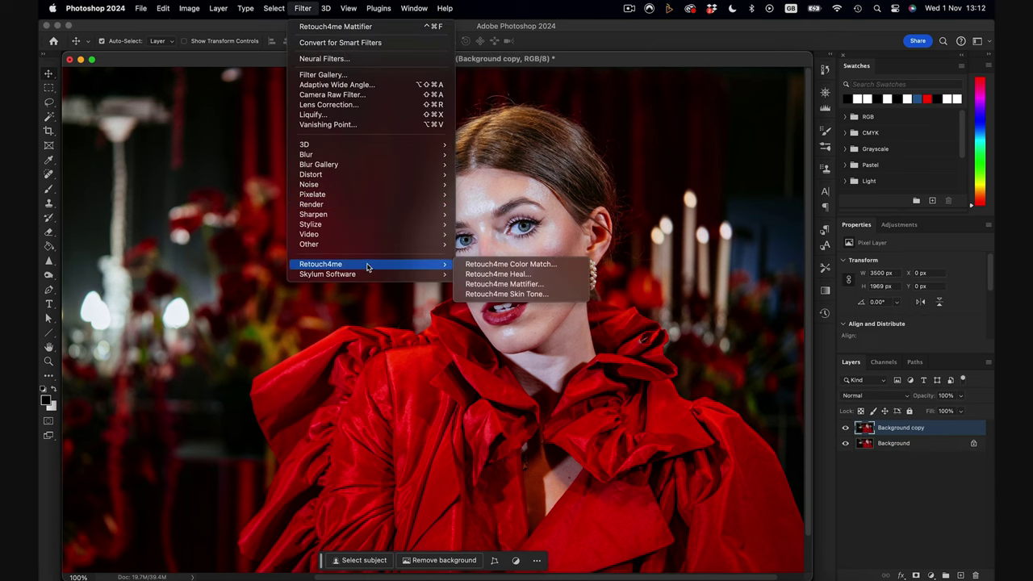
mouse_move(428, 264)
click(517, 282)
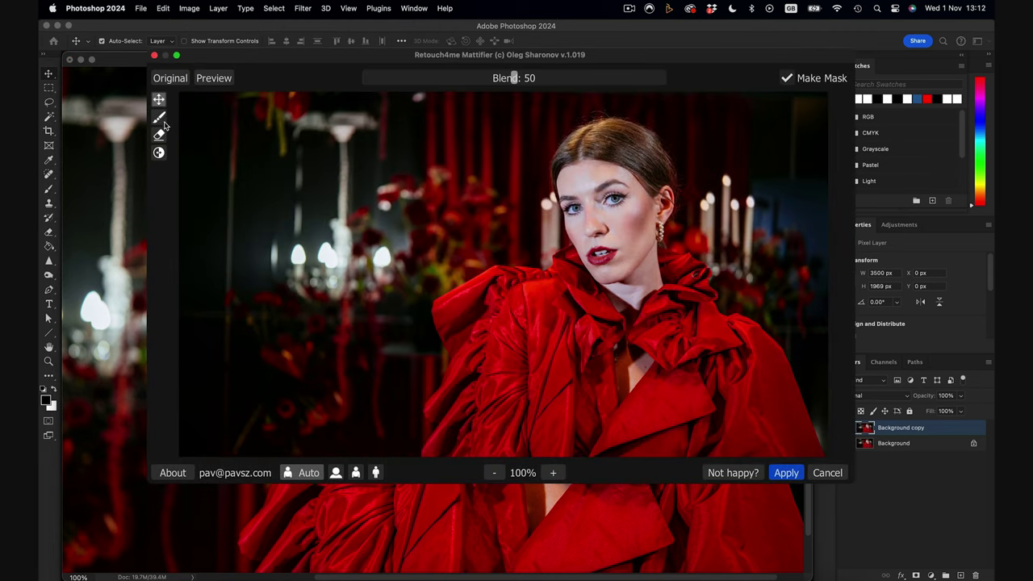
Inspect the shine mask Mattifier generated, then apply the plugin at blend 50 with Make Mask enabled
click(161, 118)
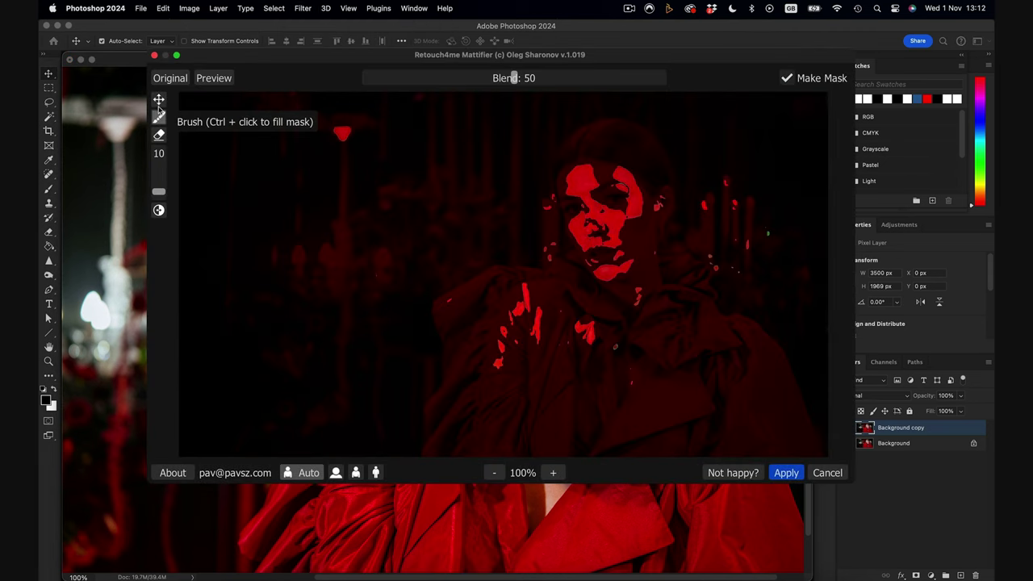
click(161, 101)
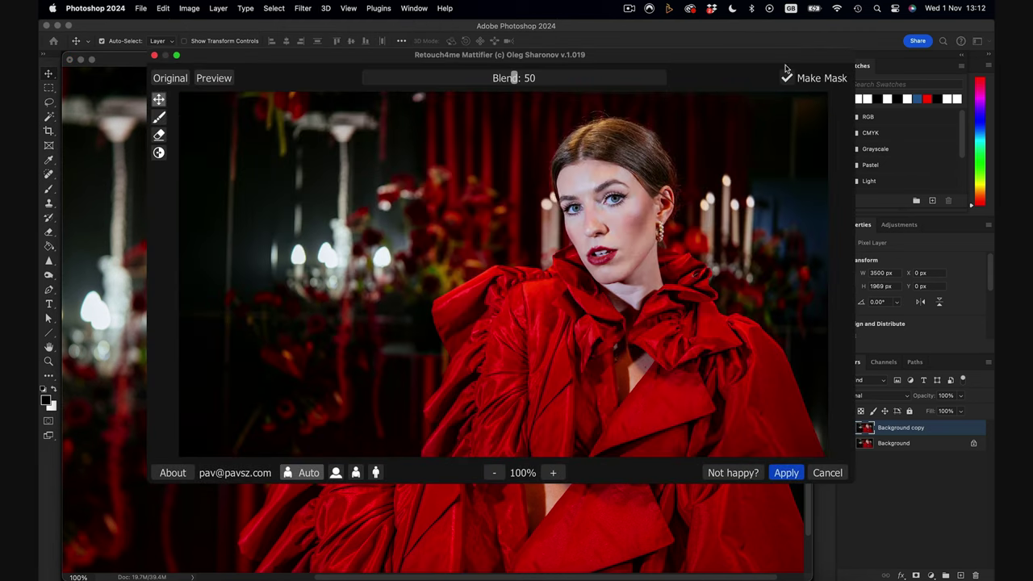
click(789, 474)
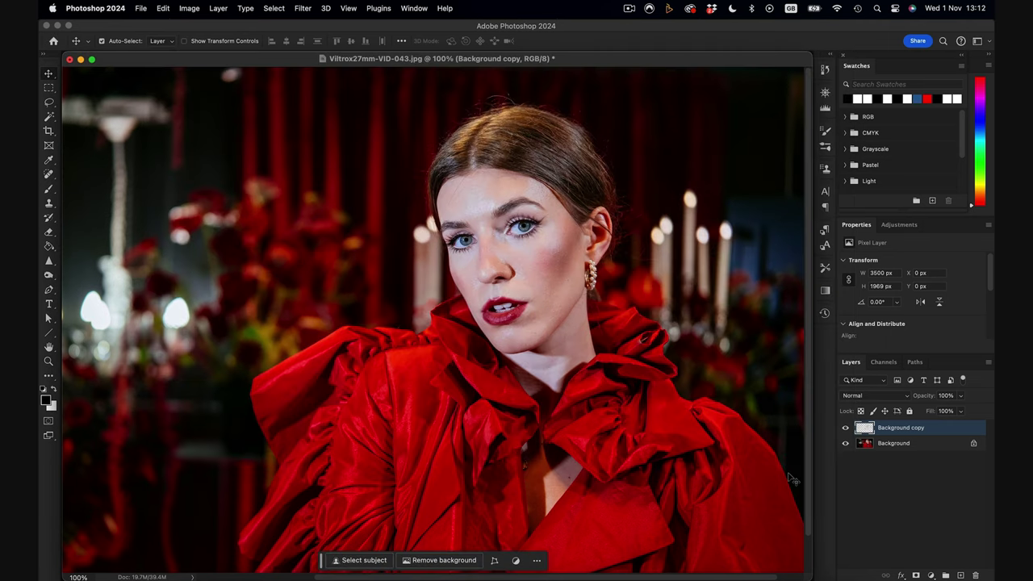
Examine the mattifying layer on its own without the Background layer, then compare the portrait with and without it
click(845, 445)
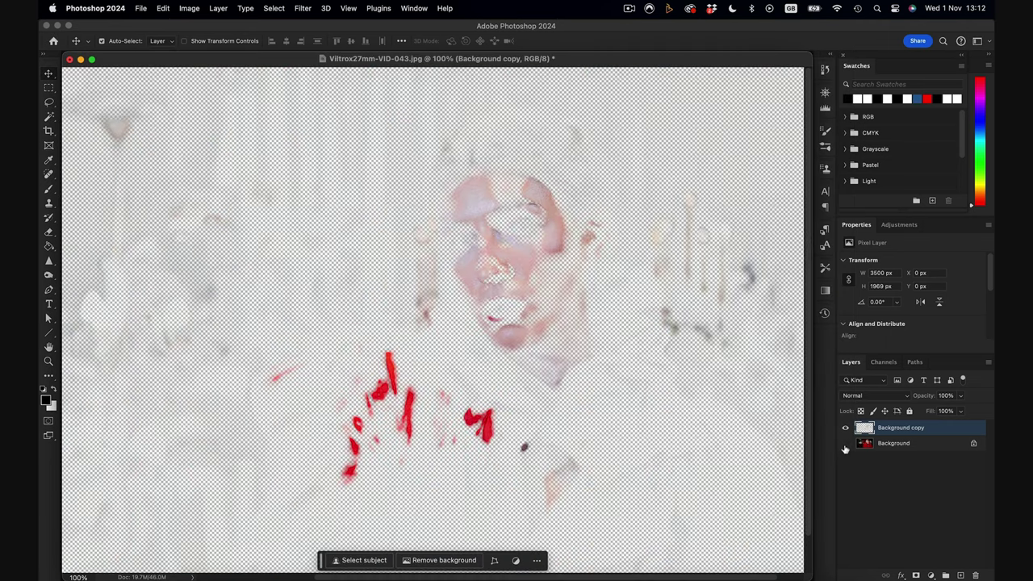
click(846, 445)
click(846, 428)
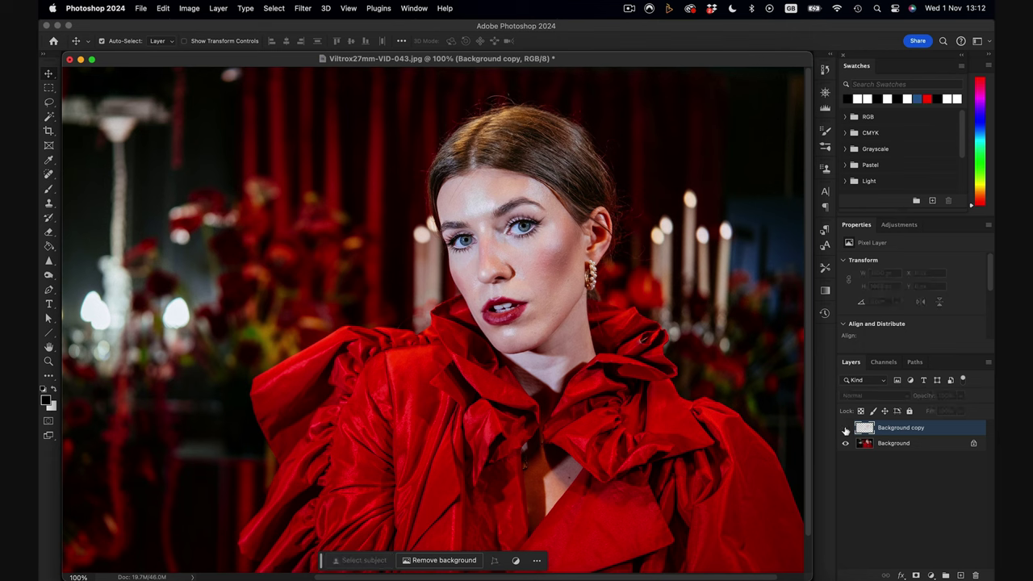
click(845, 429)
click(845, 429)
click(845, 429)
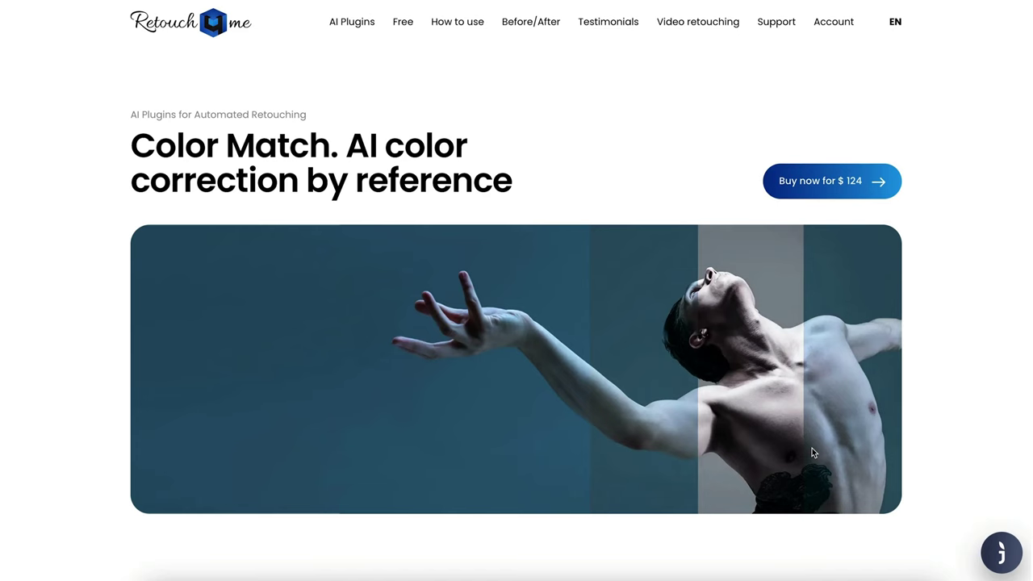
Read through the Retouch4me Color Match web page and its color grading examples
scroll(812, 452, down, 7)
scroll(813, 453, down, 7)
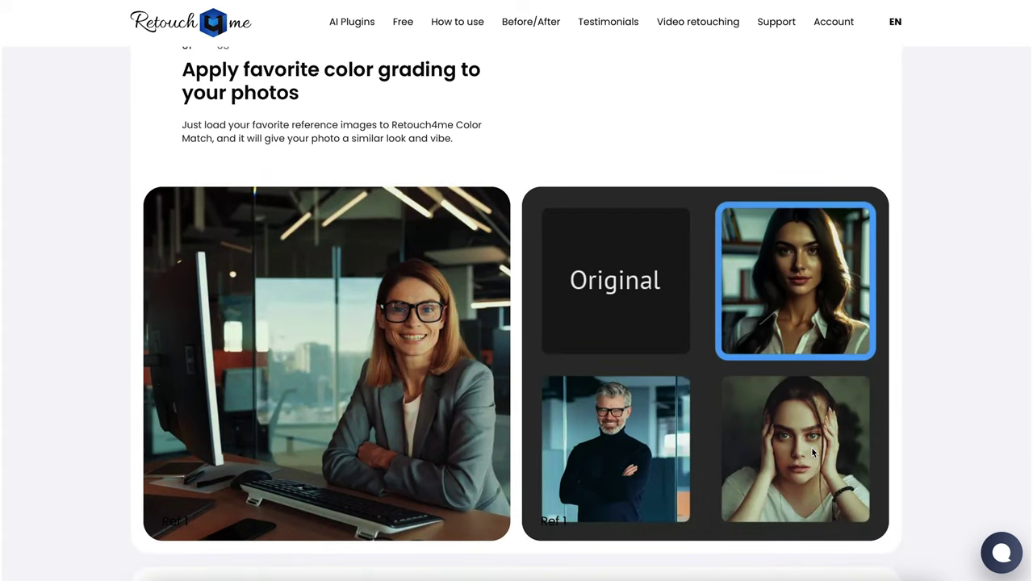
scroll(812, 448, down, 7)
scroll(814, 450, down, 1)
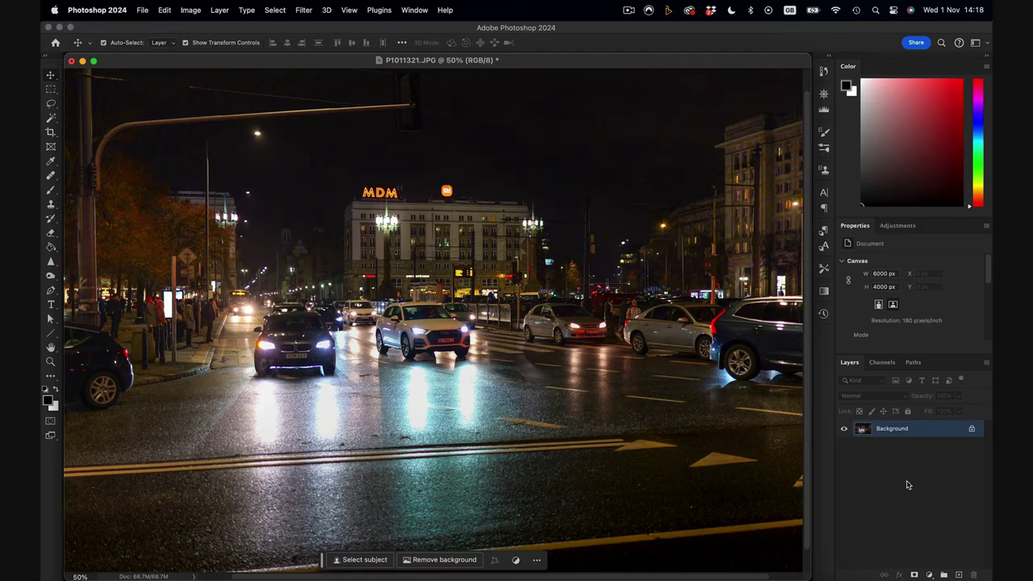
Duplicate the Background layer of P1011321.JPG and open Retouch4me Color Match on the copy
drag(936, 443, 960, 575)
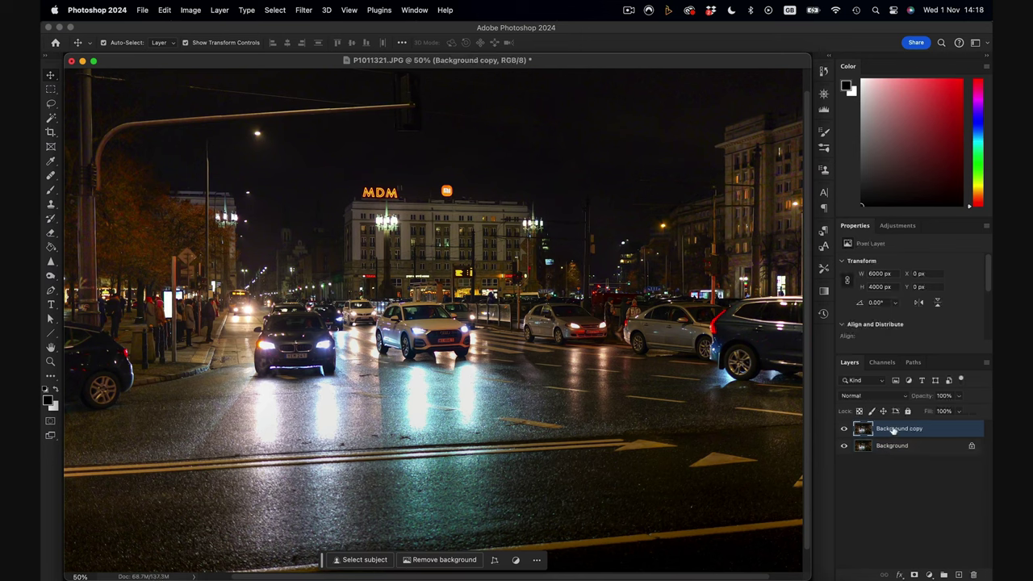
click(314, 10)
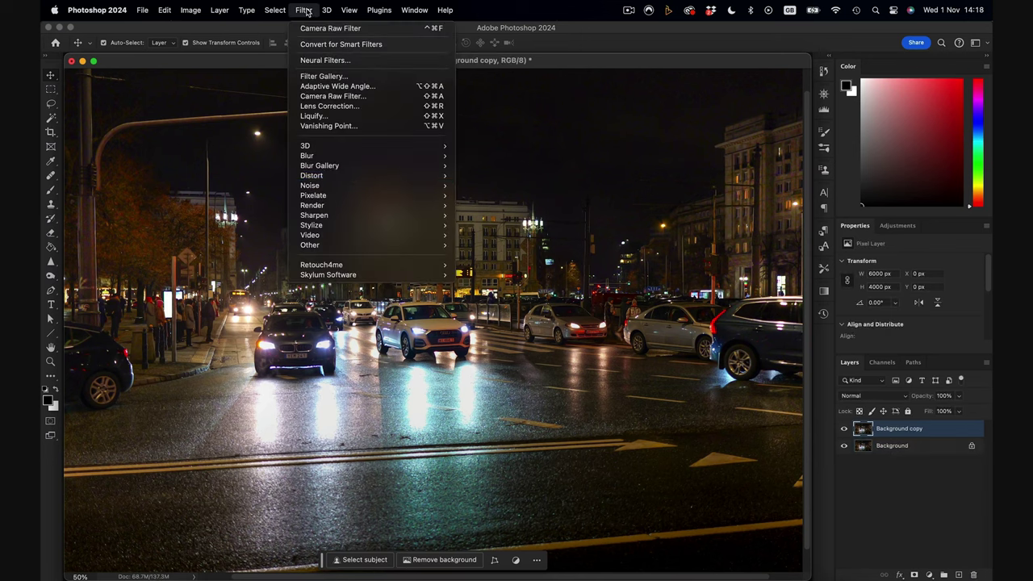
mouse_move(361, 265)
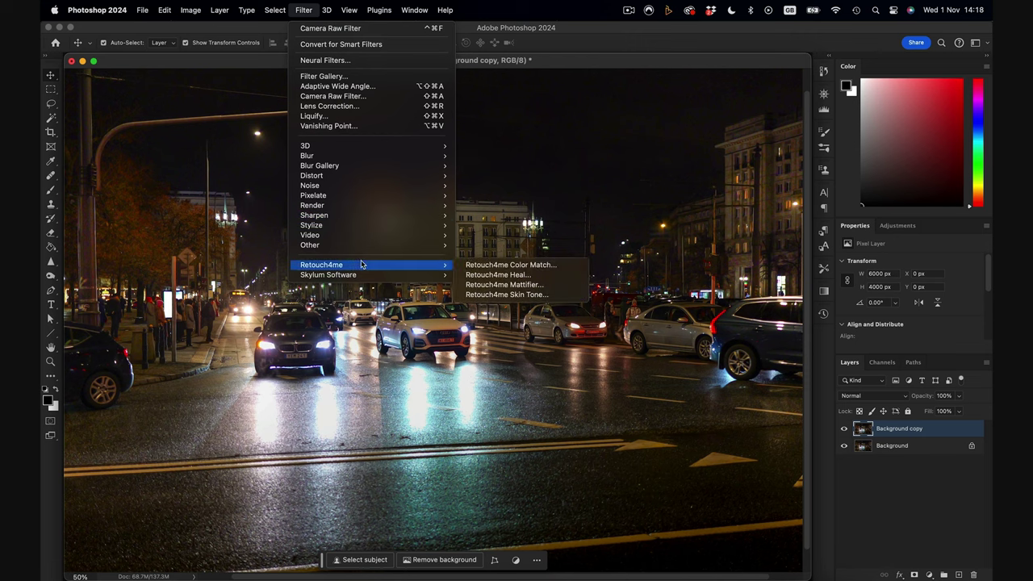
click(476, 267)
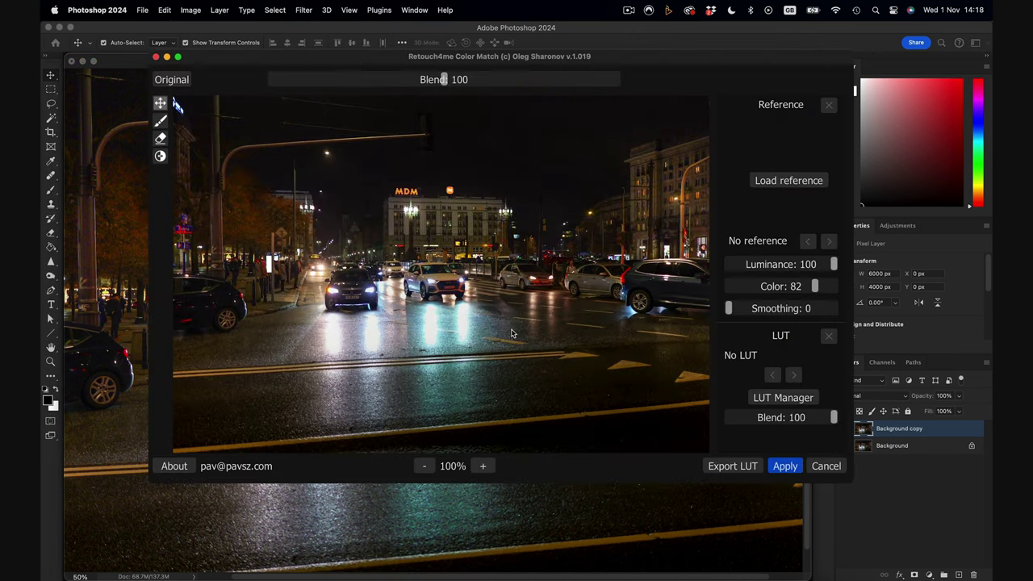
Preview tokyo-night 1.jpg from the References folder and load it as the color reference
click(769, 181)
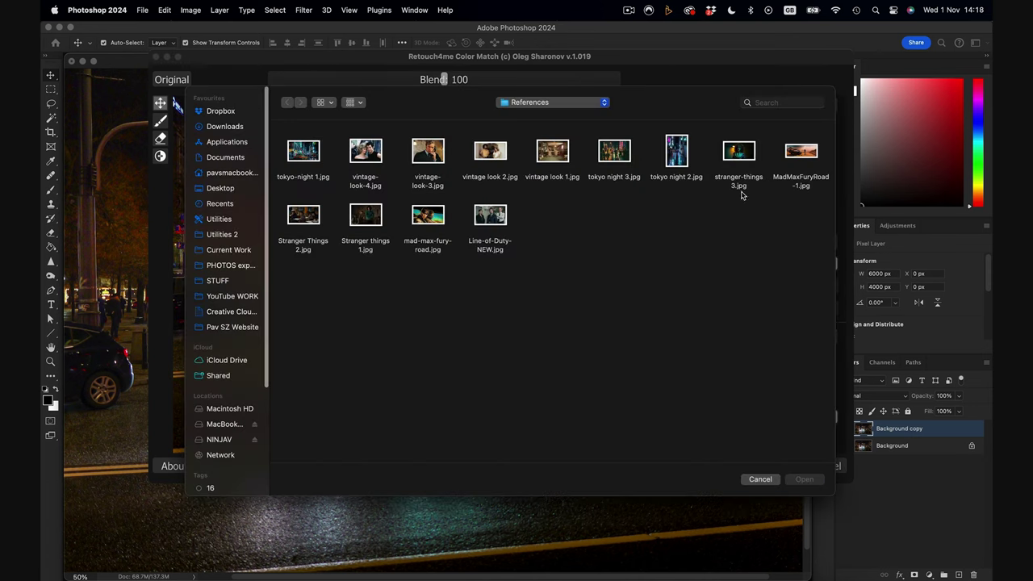
click(308, 156)
key(space)
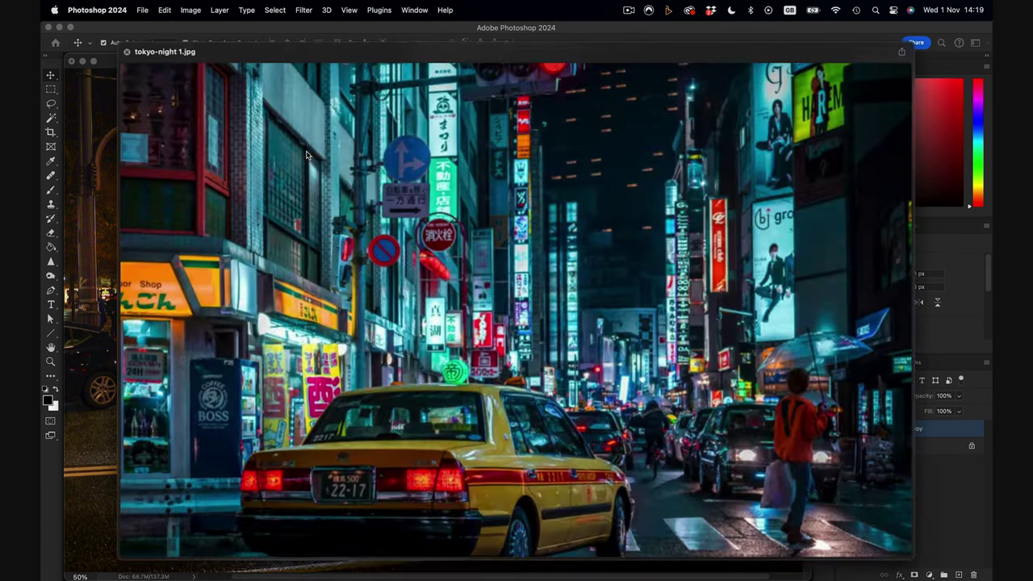
key(space)
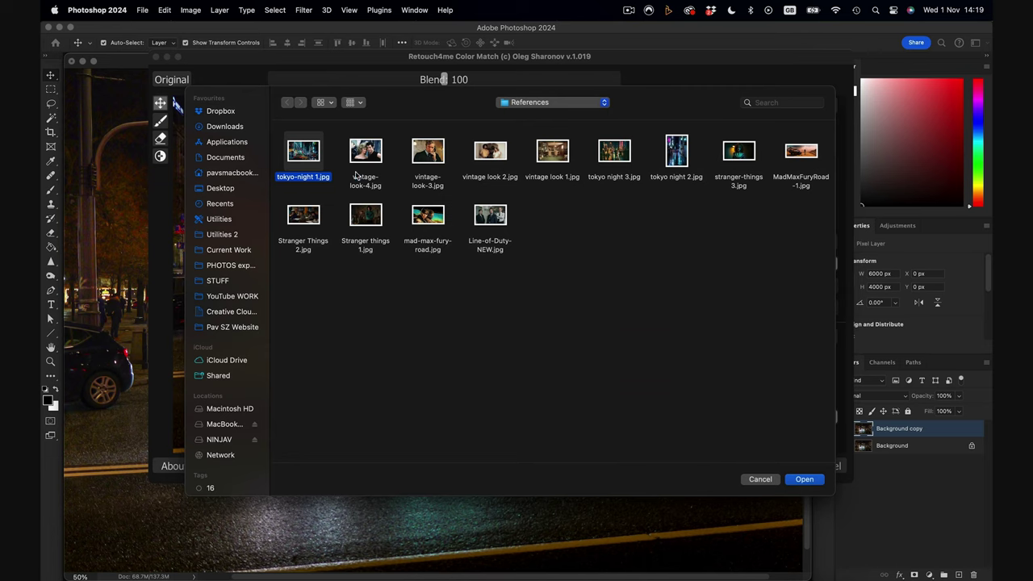
key(space)
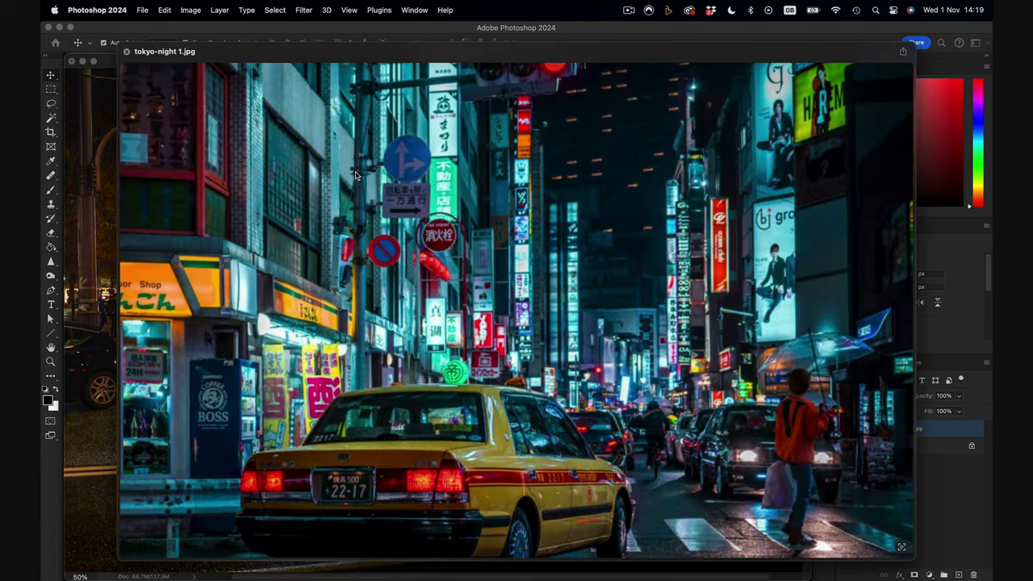
key(space)
click(804, 481)
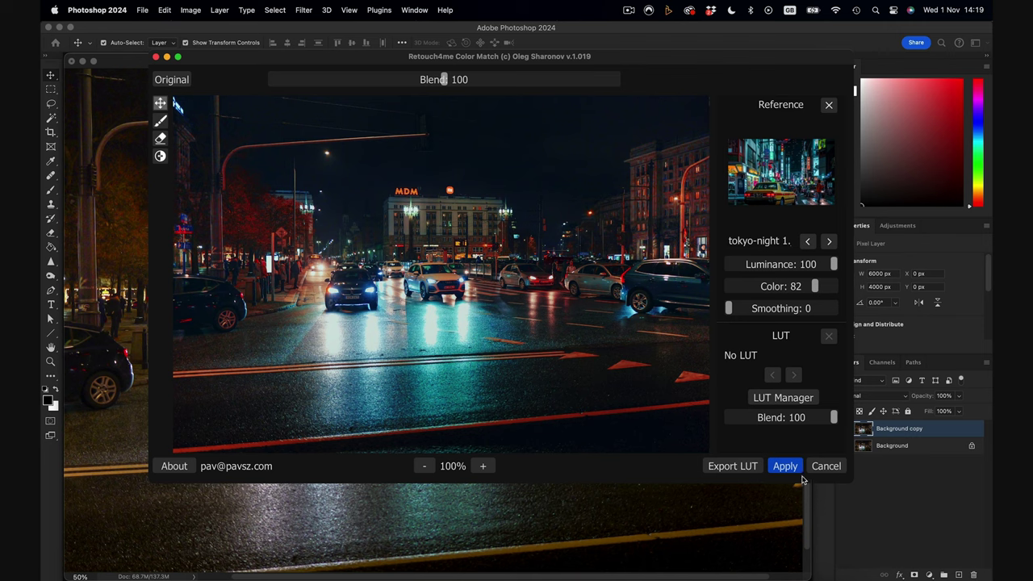
Set the Color strength of the reference match to 100
drag(814, 288, 832, 288)
click(773, 288)
drag(822, 288, 838, 289)
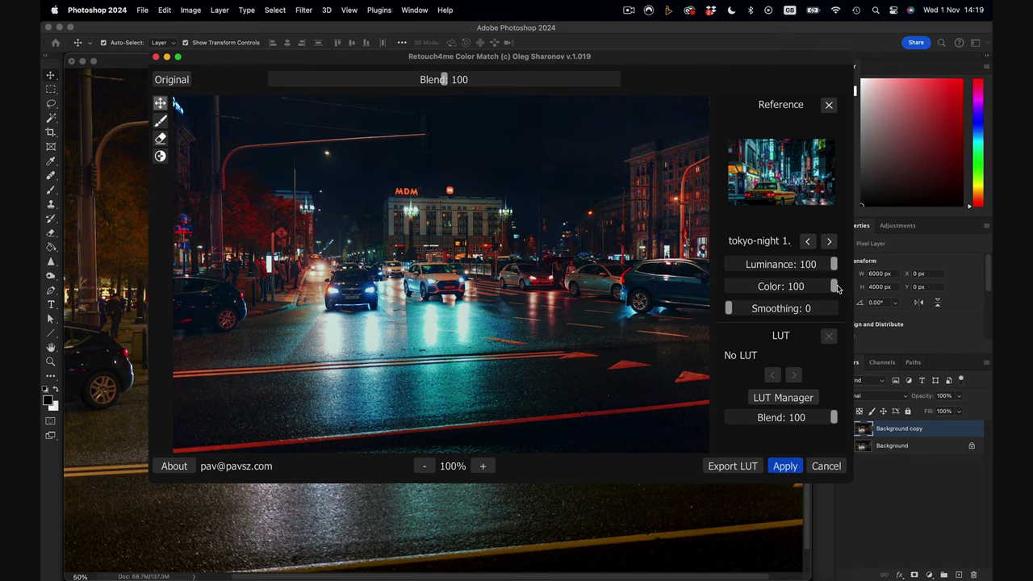
Export the look as lut.cube in the References folder and apply the color match to the copied layer
click(731, 467)
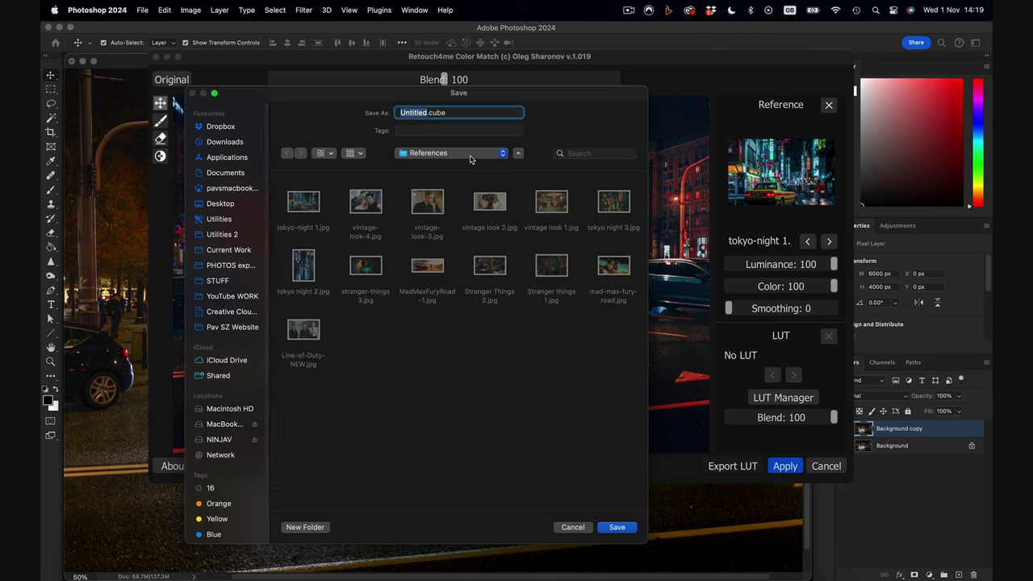
text(lut)
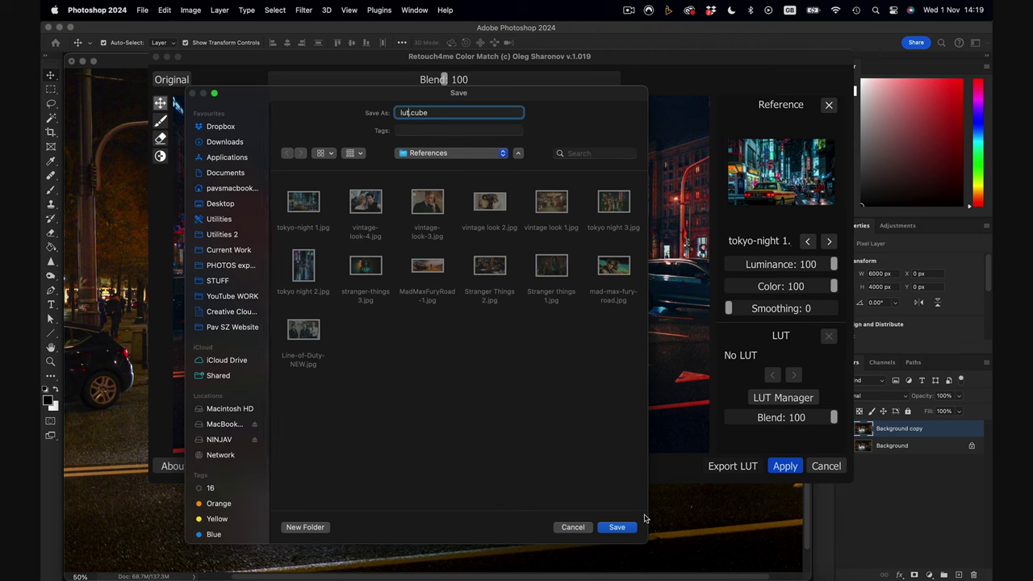
click(622, 527)
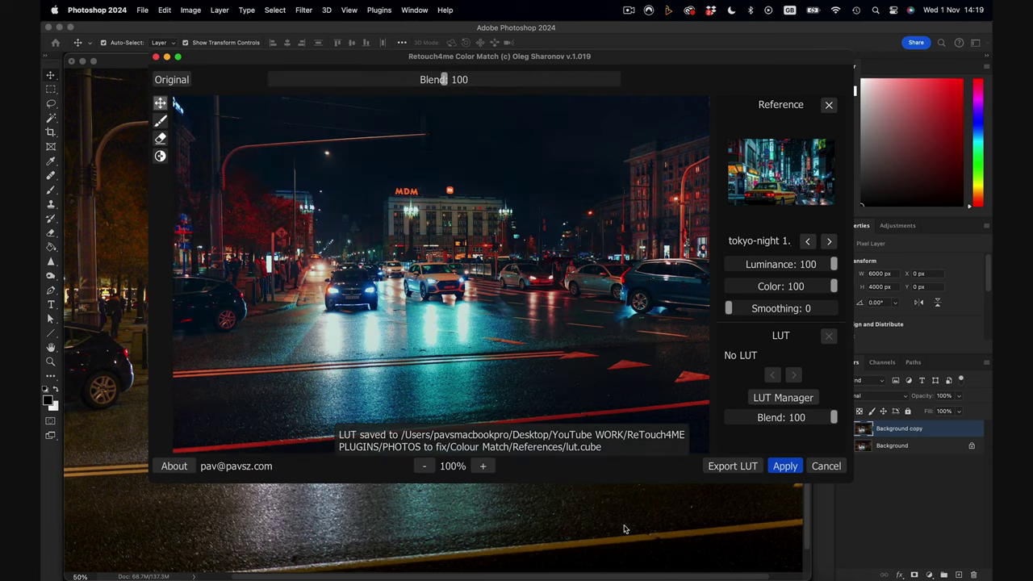
click(785, 467)
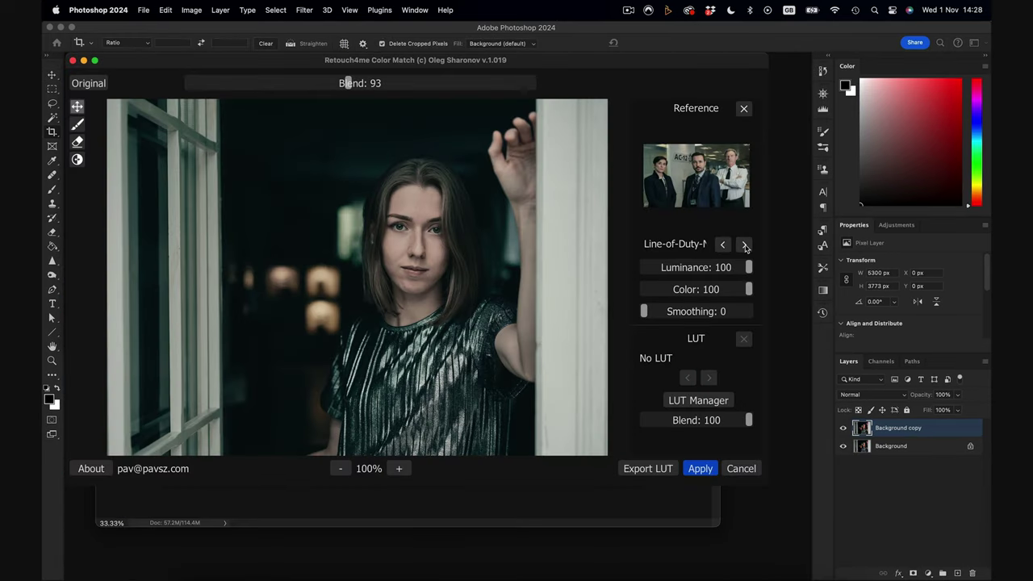
Step through the reference looks on the window portrait, including mad-max-fury-road, Stranger Things, the vintage looks and MadMaxFuryRoad-1, to compare their grading
click(745, 245)
click(745, 244)
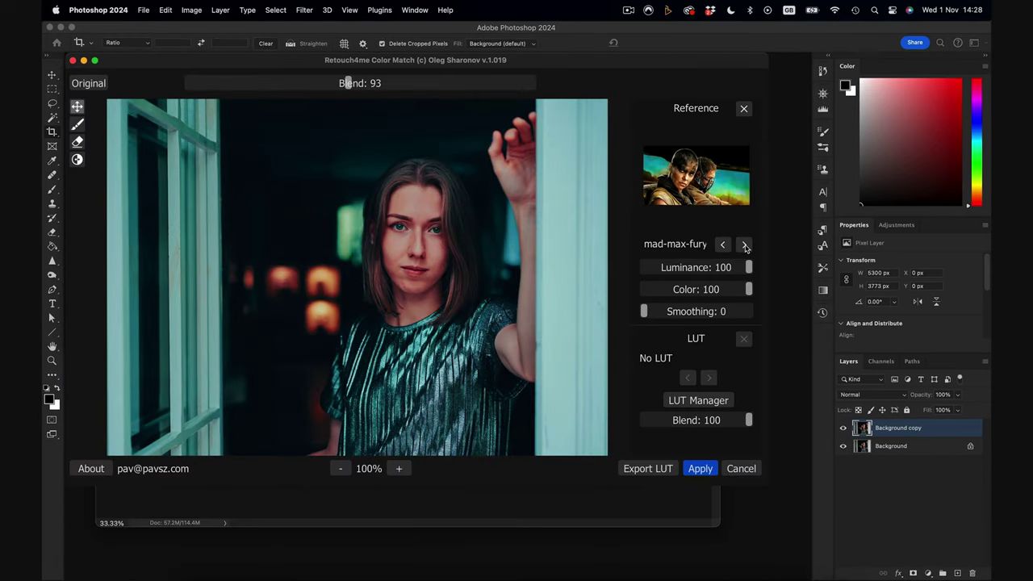
click(744, 244)
click(744, 245)
click(744, 244)
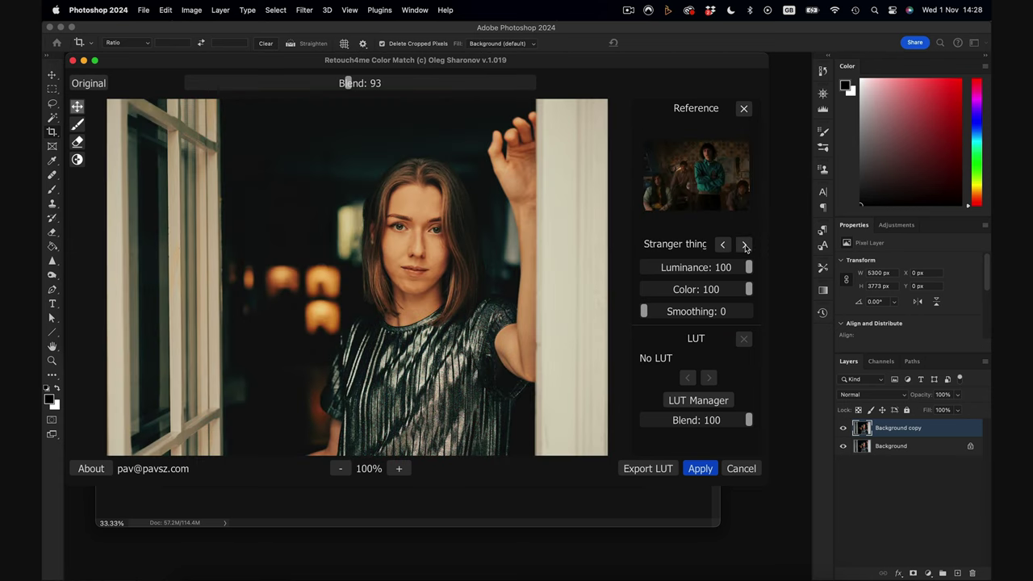
click(744, 244)
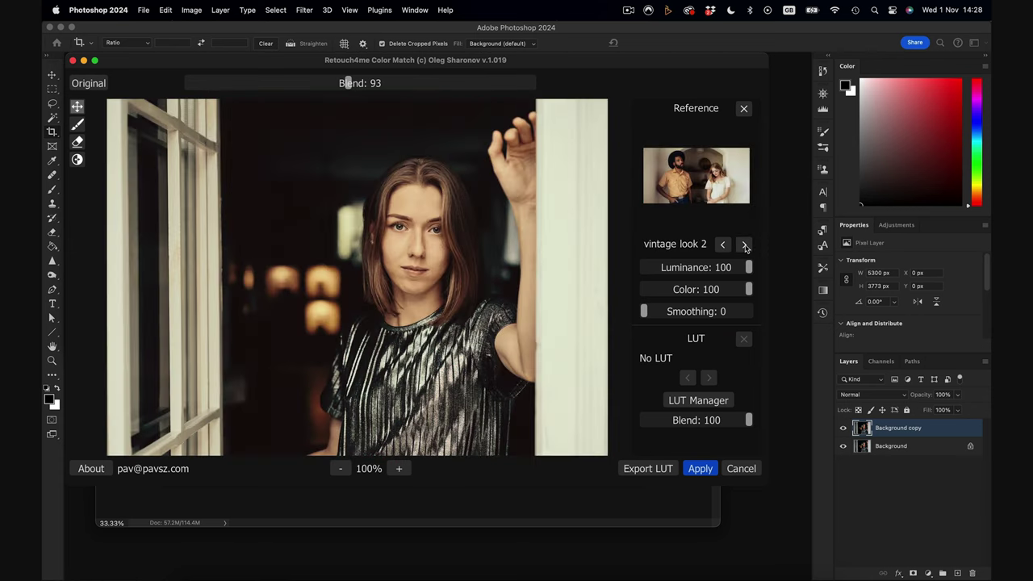
click(744, 245)
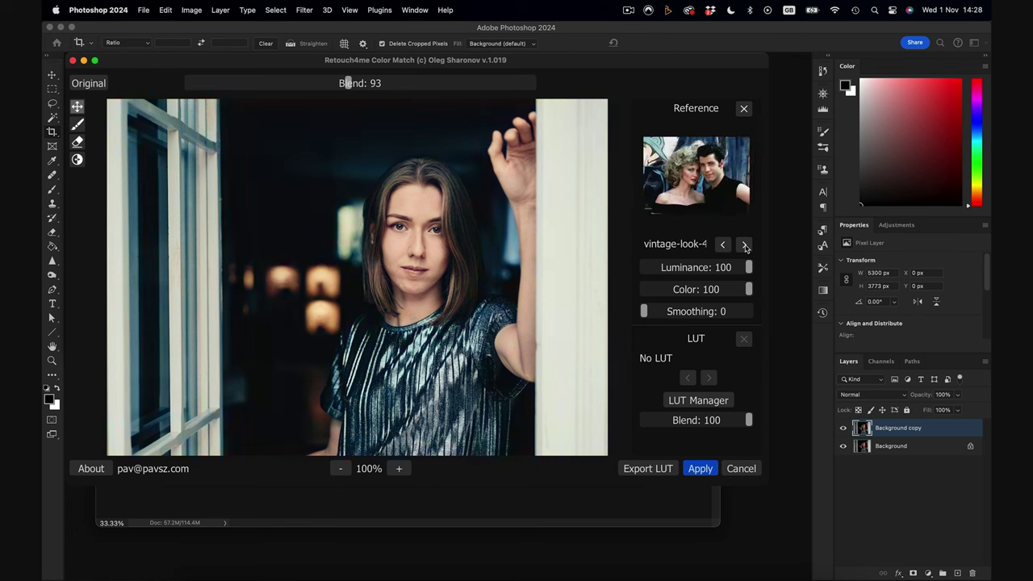
click(745, 245)
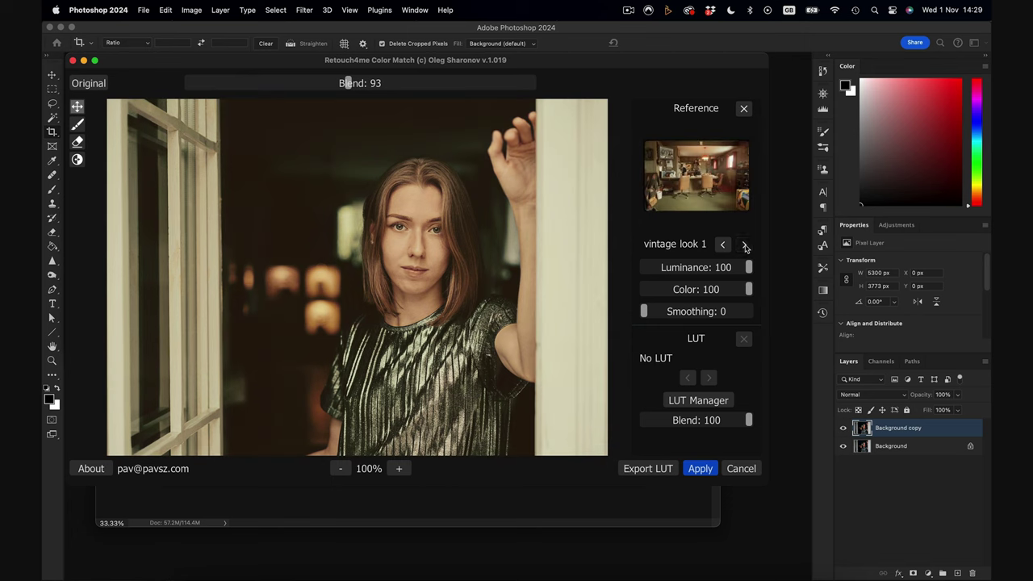
click(744, 245)
click(744, 245)
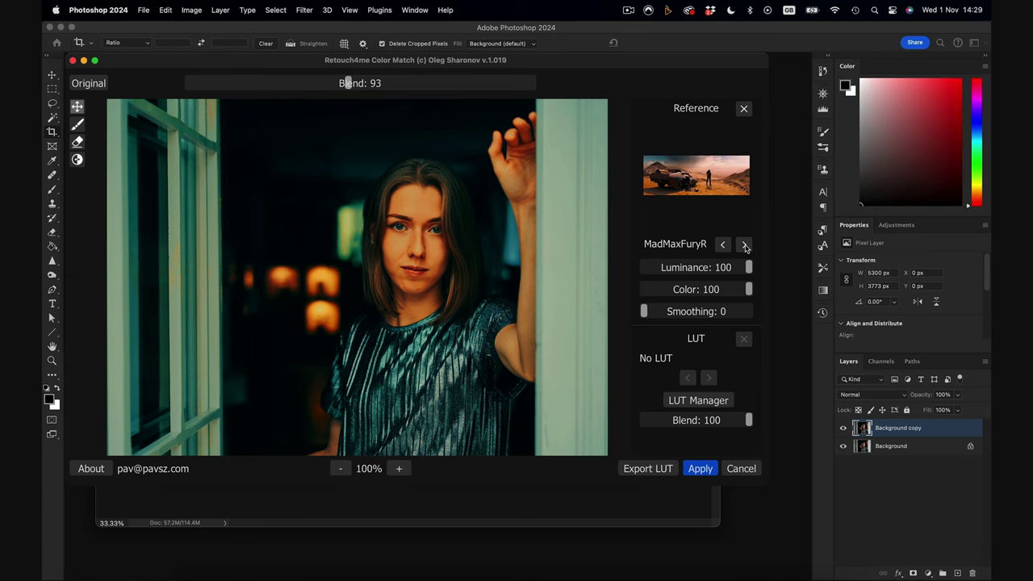
click(744, 245)
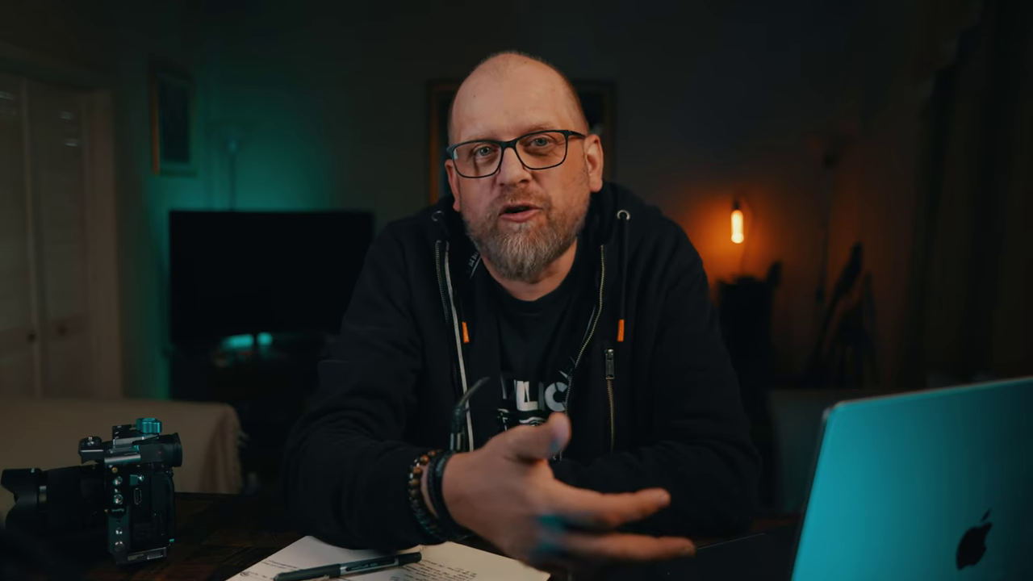
Duplicate the Background layer of heal1.jpg and open Retouch4me Heal on the copy
drag(936, 425, 955, 571)
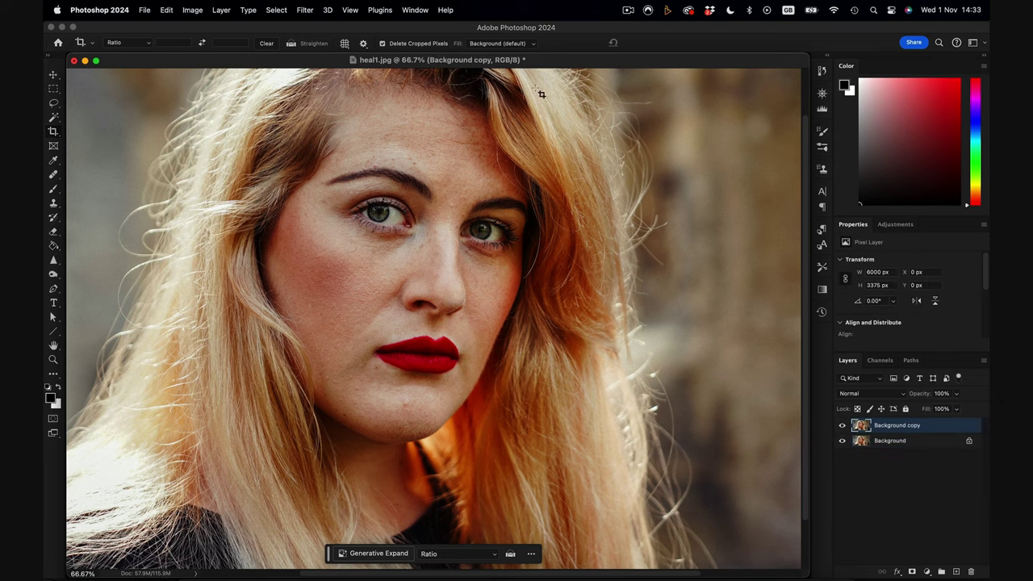
click(305, 10)
mouse_move(355, 263)
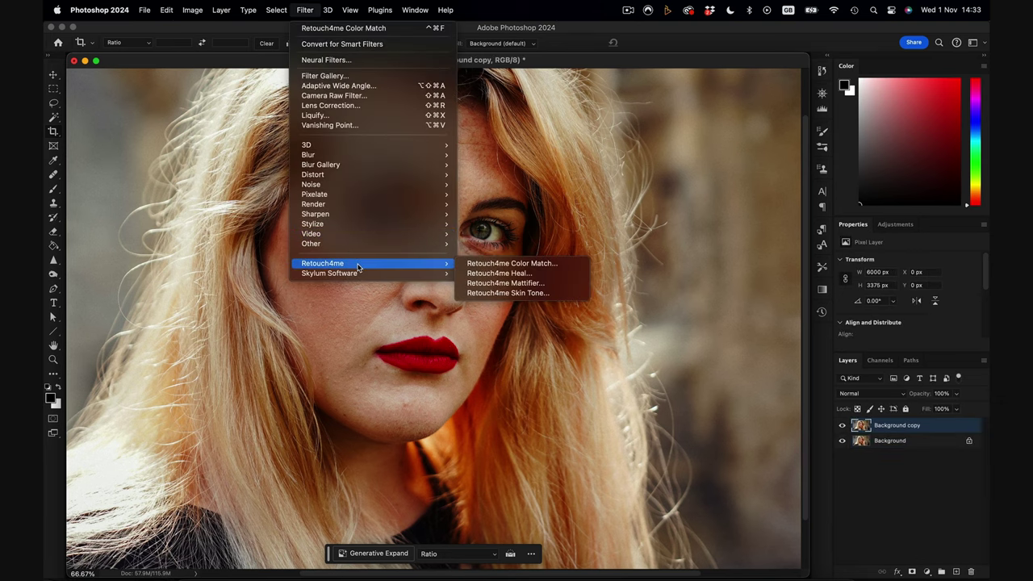
click(495, 263)
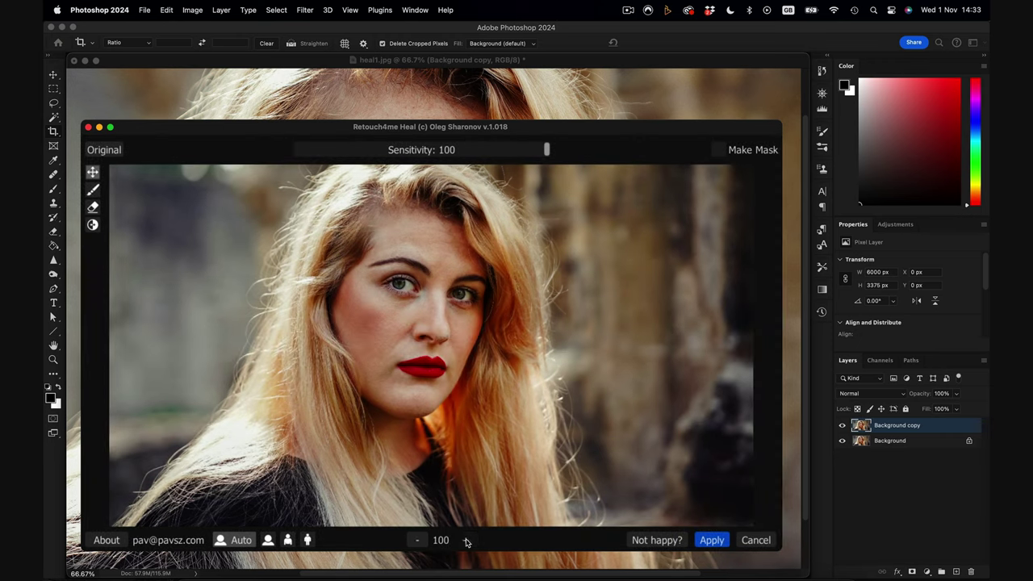
Enlarge the Heal preview to 150 and compare the healed skin with the original
click(465, 540)
scroll(405, 365, up, 5)
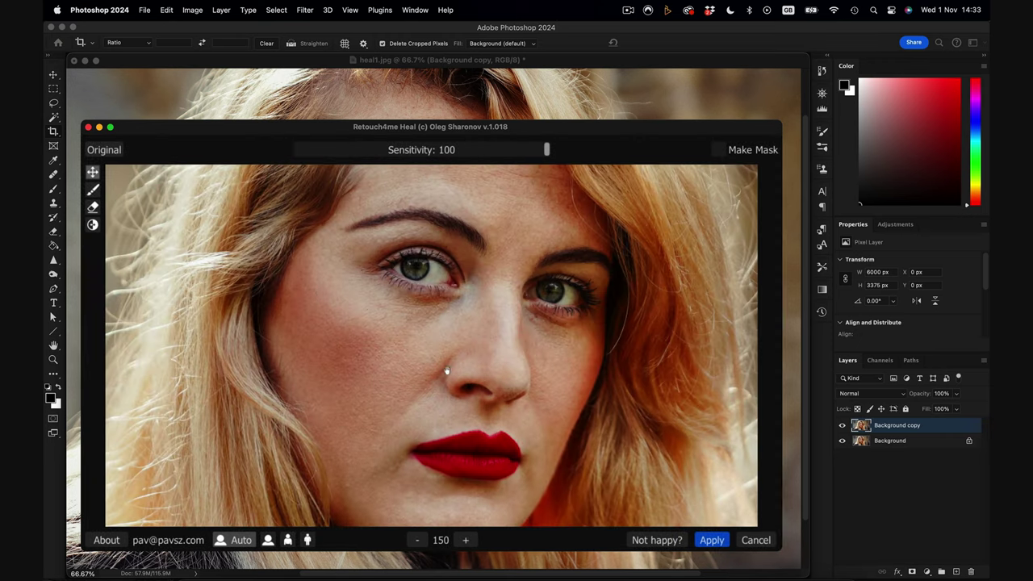
click(101, 151)
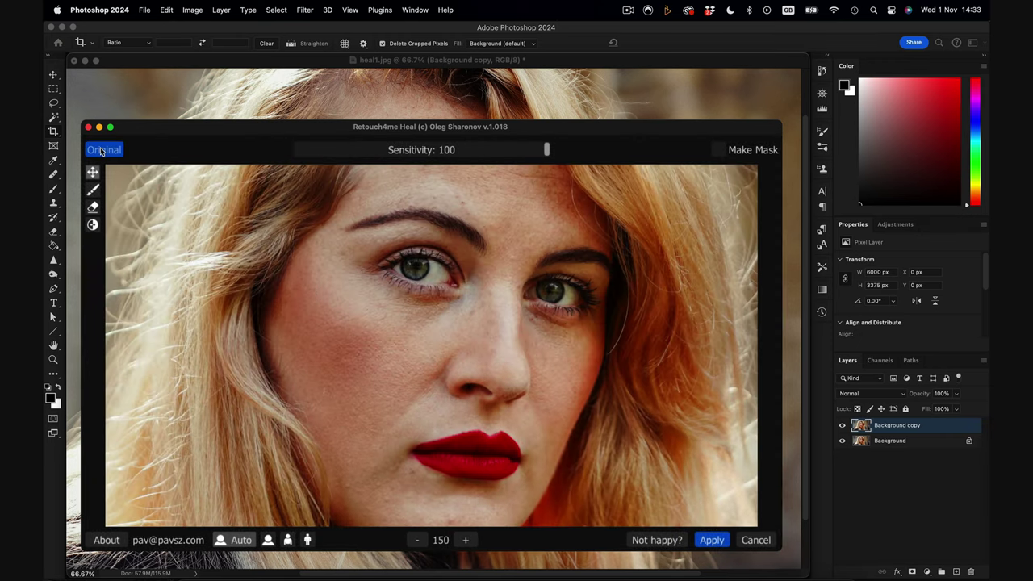
Check the mask of detected blemishes, enable Make Mask and apply the healing at sensitivity 100
click(93, 191)
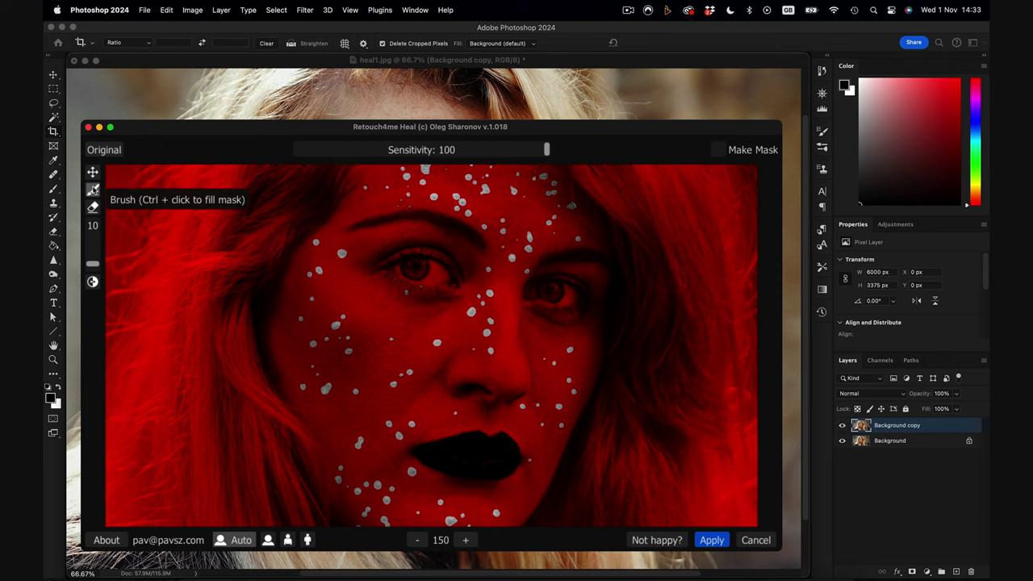
click(92, 173)
click(718, 150)
click(712, 540)
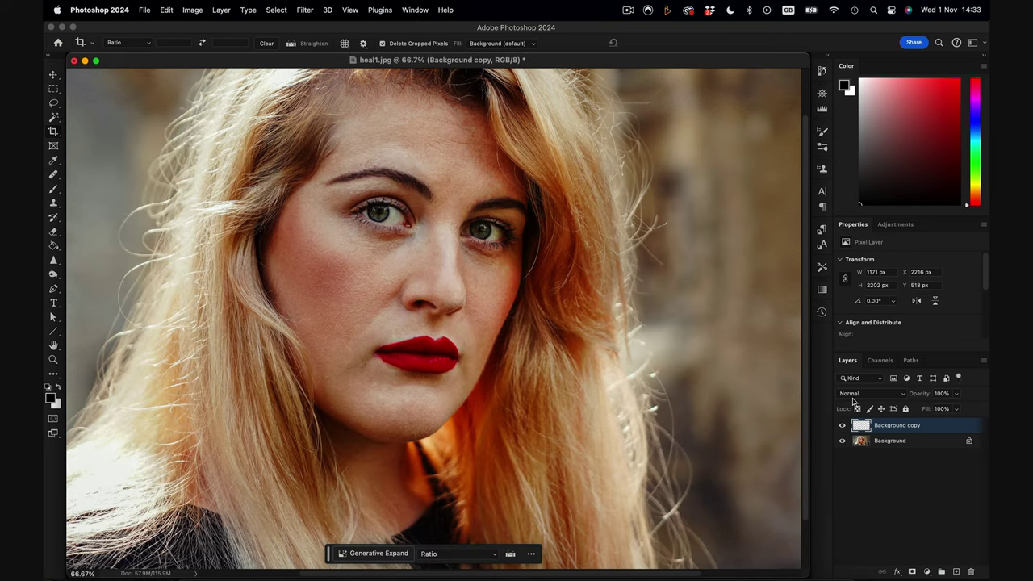
Examine the healing layer by temporarily hiding the Background layer, then hide the healing layer to compare the portrait
click(842, 441)
click(842, 441)
click(842, 426)
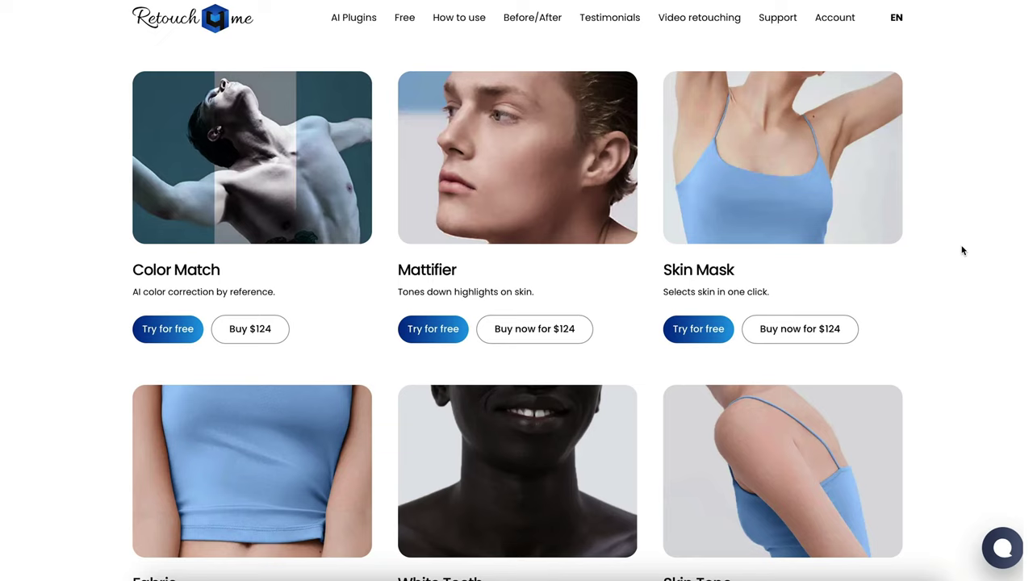
Browse the Retouch4me plugin catalogue from Color Match down to Eye Vessels
scroll(962, 251, down, 4)
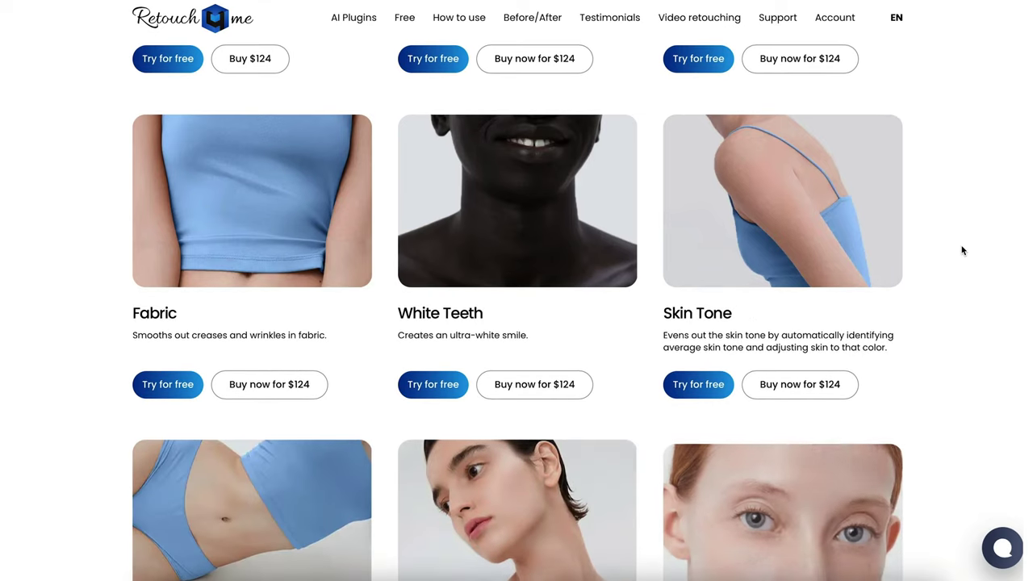
scroll(962, 252, down, 8)
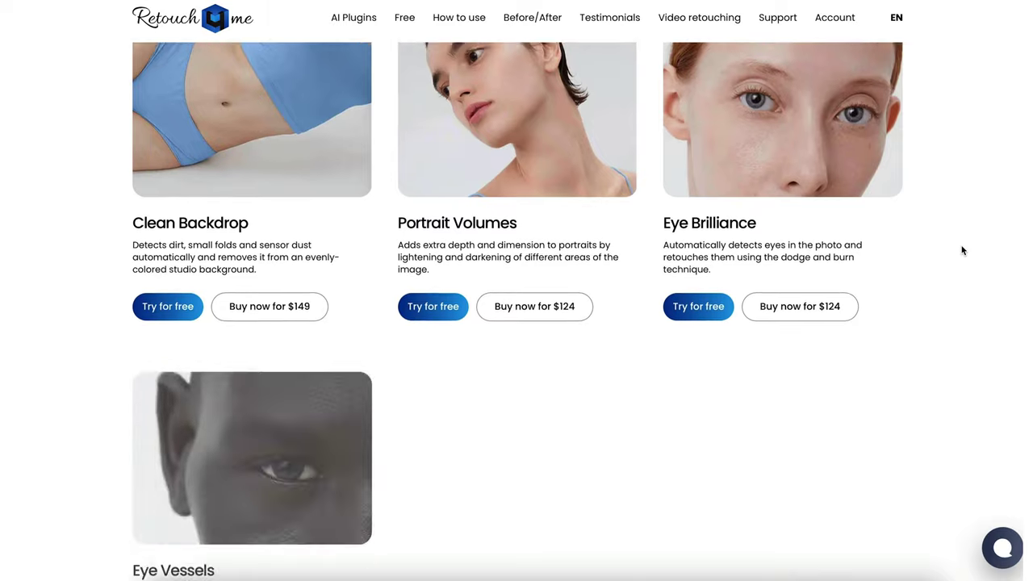